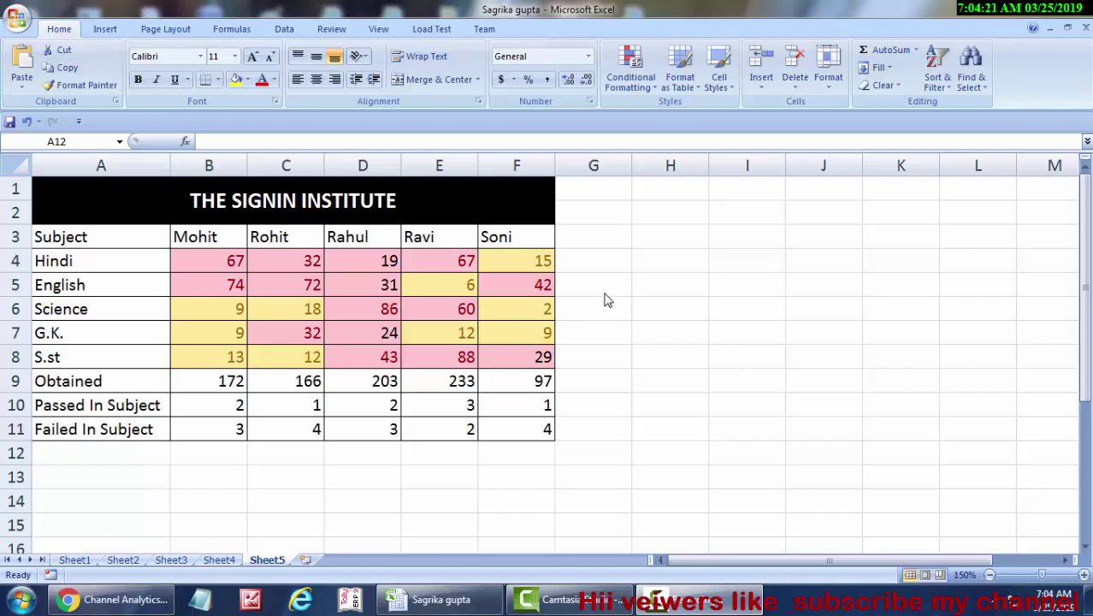
- Enter =COLUMNS(A3:F3) in G3 to count the six header-row columns
click(598, 241)
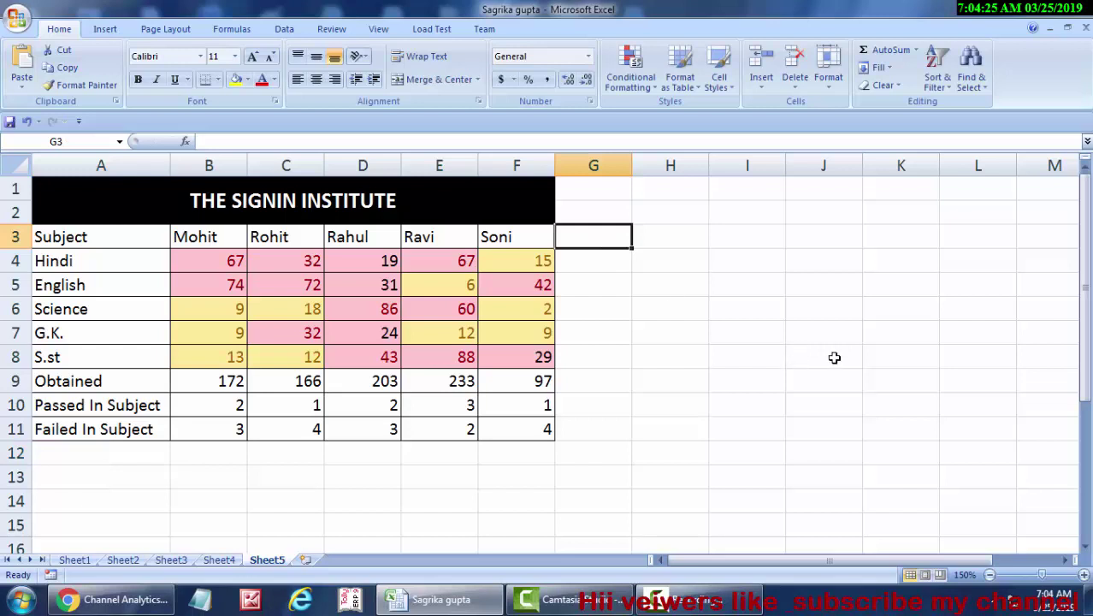
text(=)
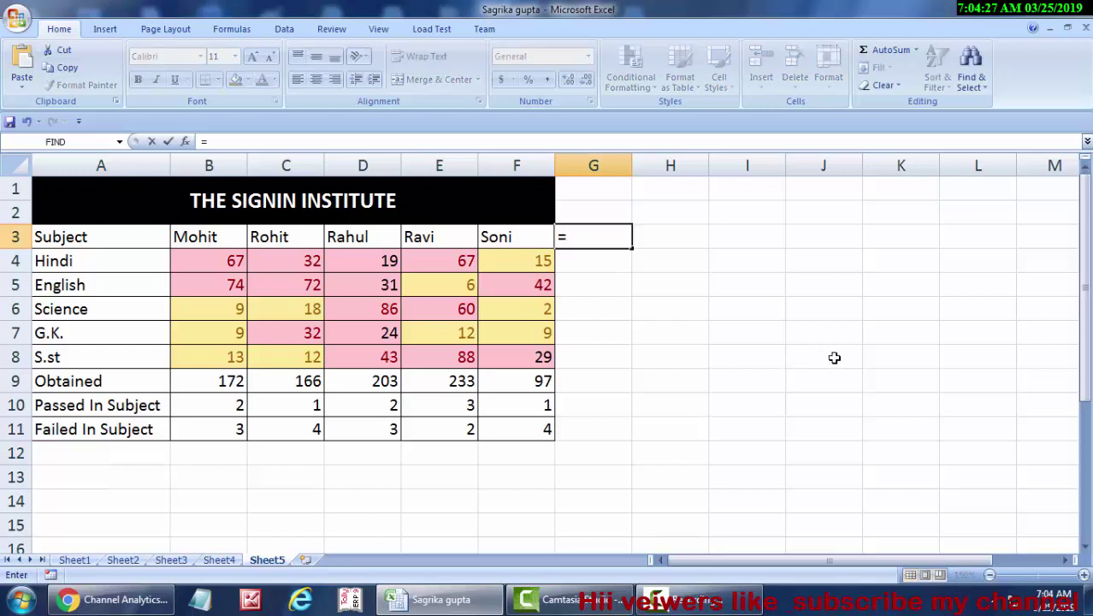
text(col)
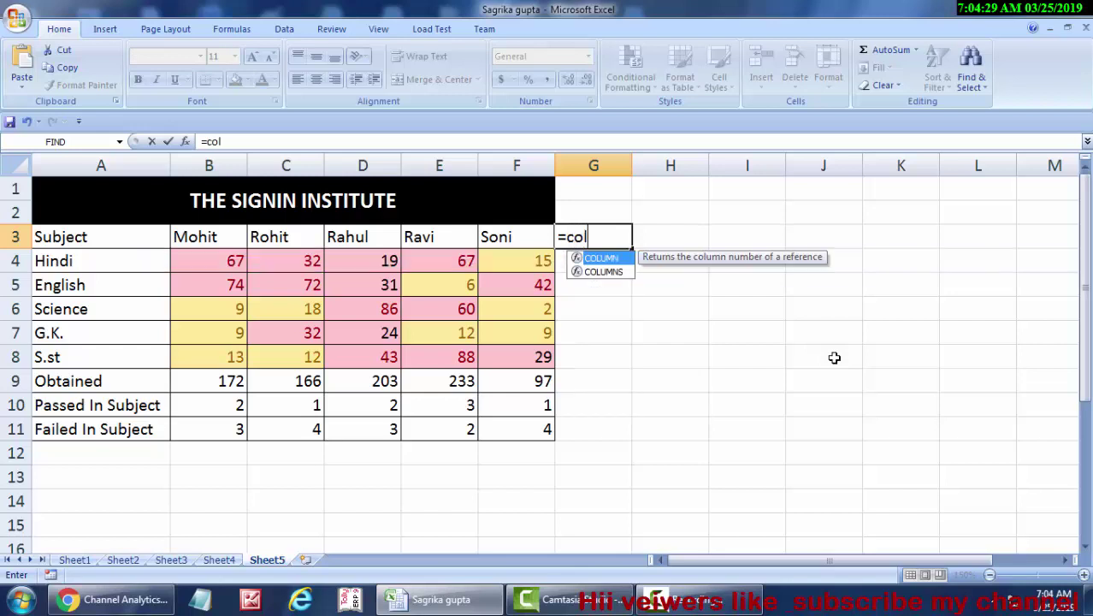
text(umns)
key(Tab)
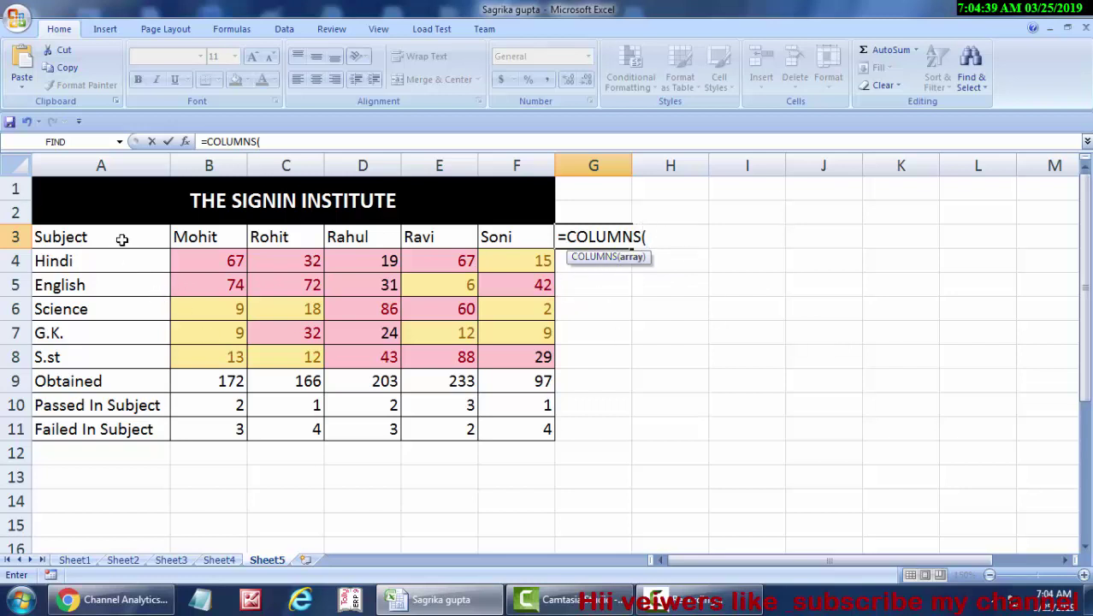
mouse_move(122, 239)
mouse_down()
mouse_move(284, 260)
mouse_move(511, 237)
mouse_up()
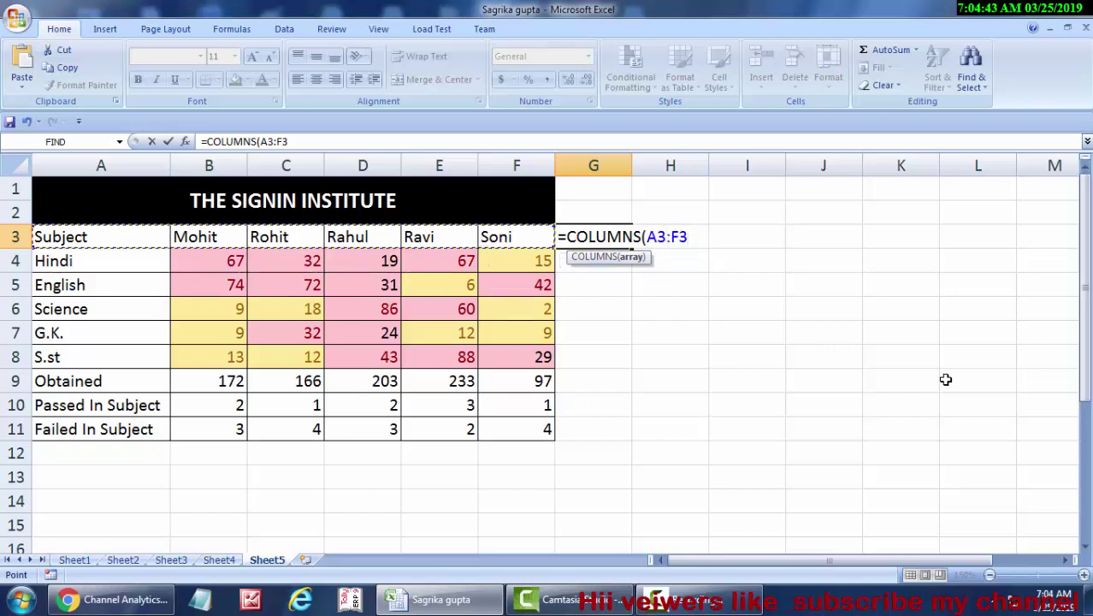
text())
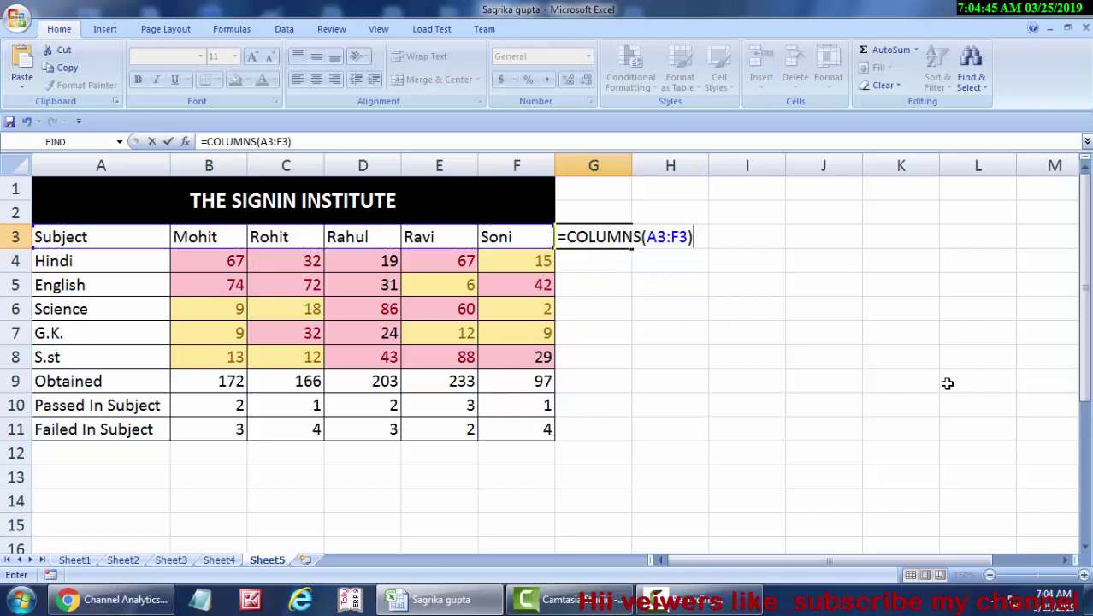
key(Return)
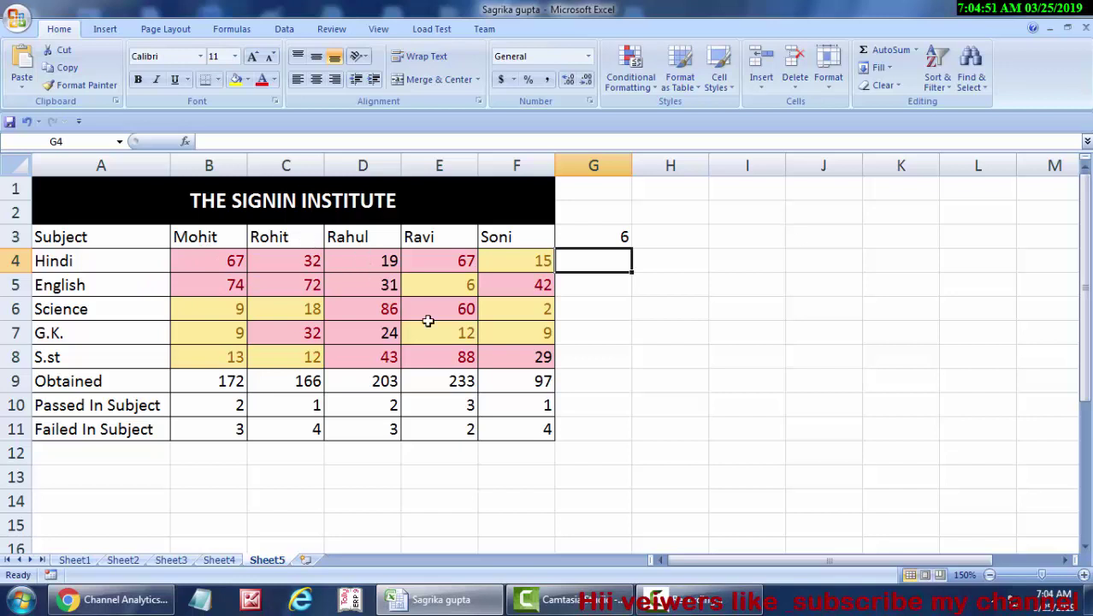
- Rewrite G3 as =COLUMNS($A3:A3), anchoring column A so it returns 1
click(618, 237)
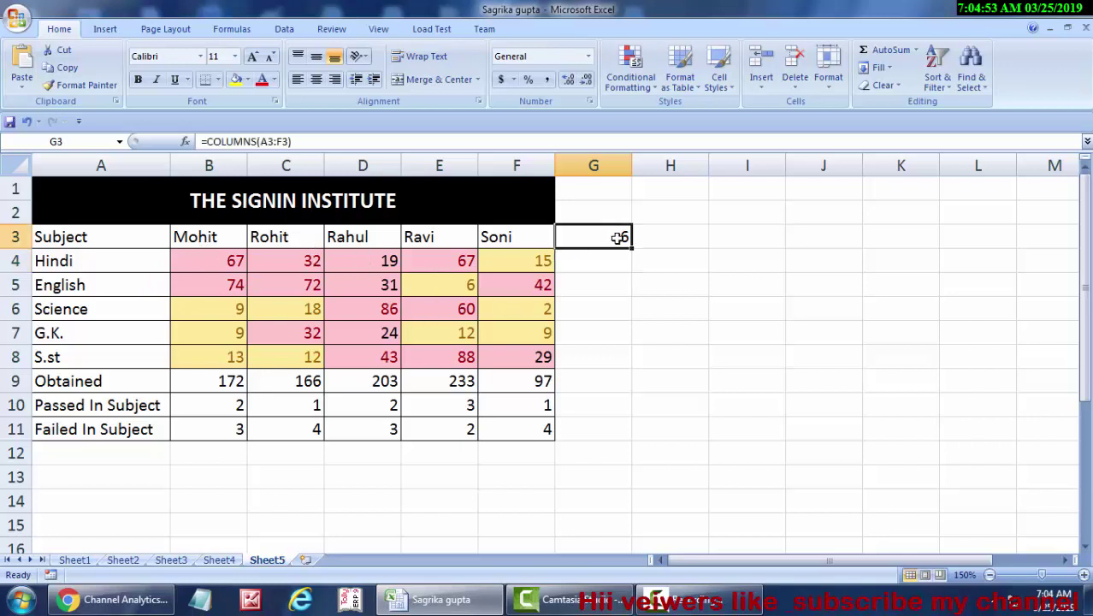
text(=c)
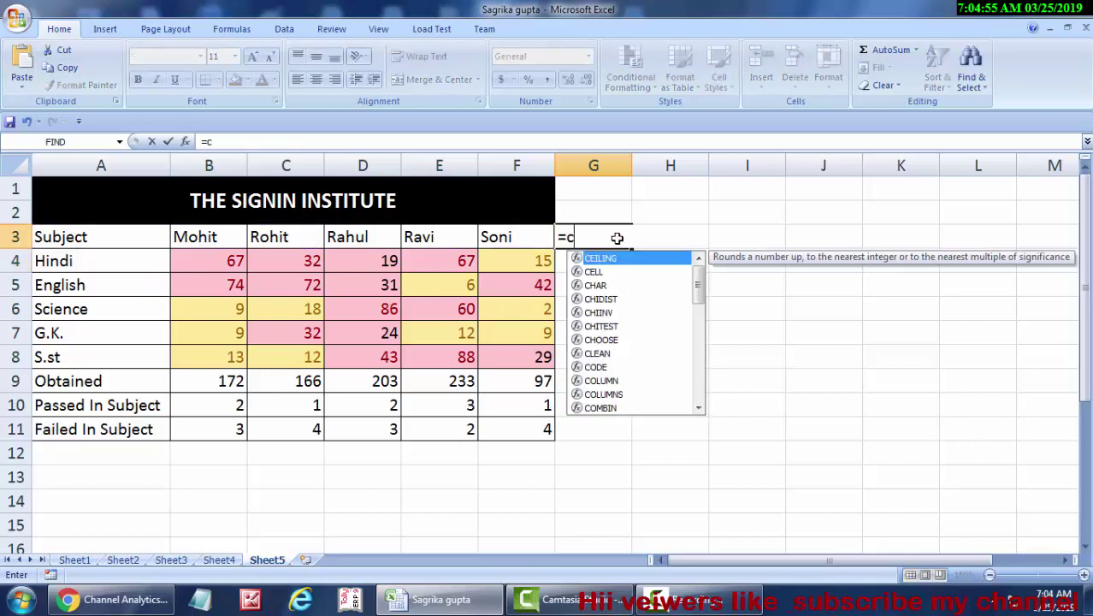
text(o)
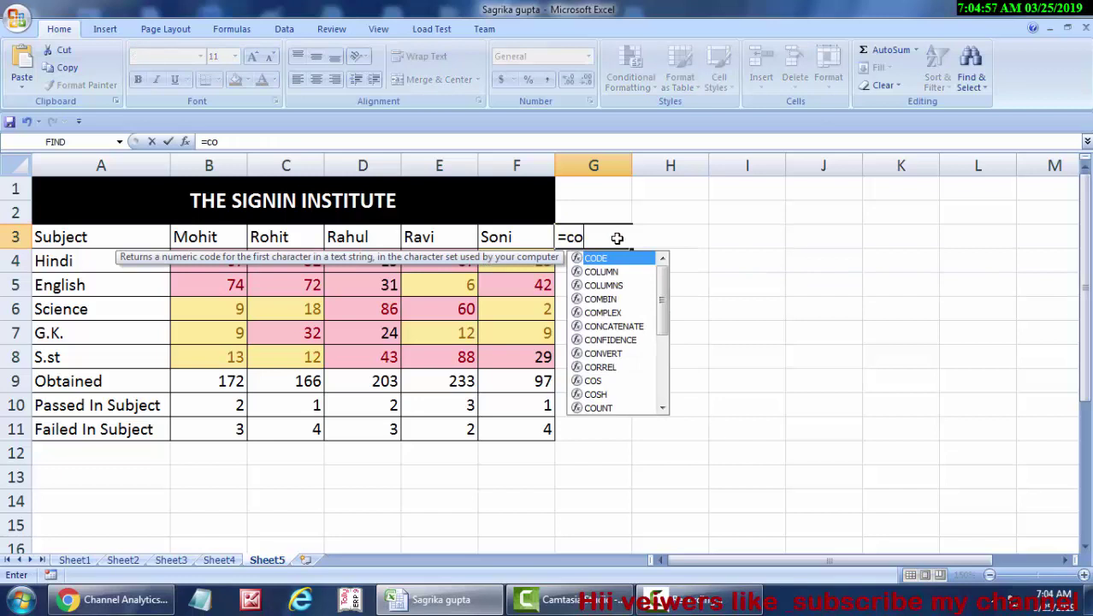
key(Down)
key(Down)
key(Tab)
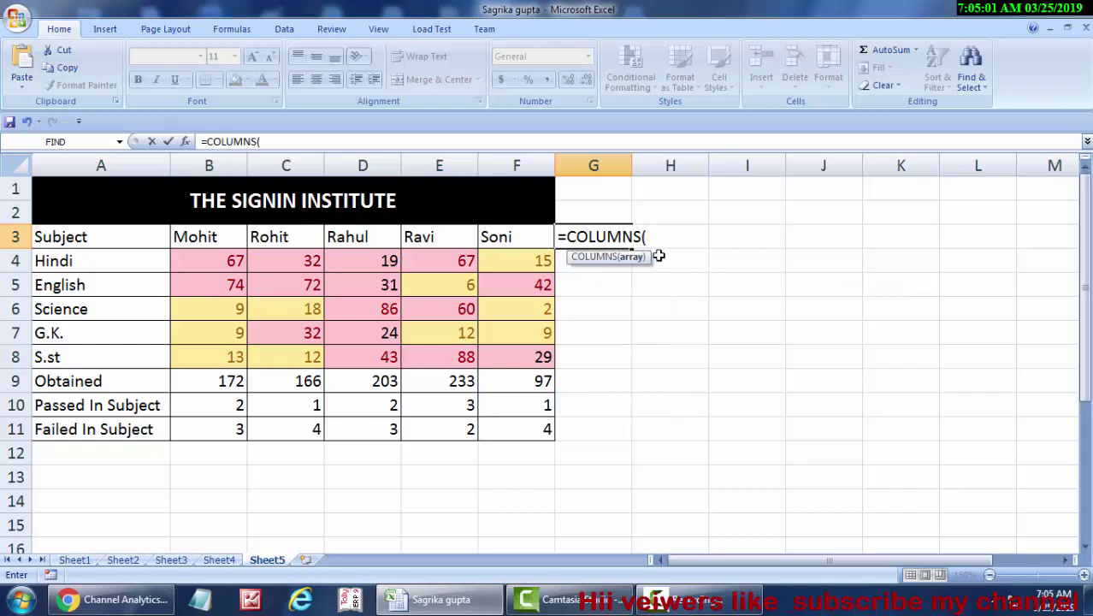
click(137, 237)
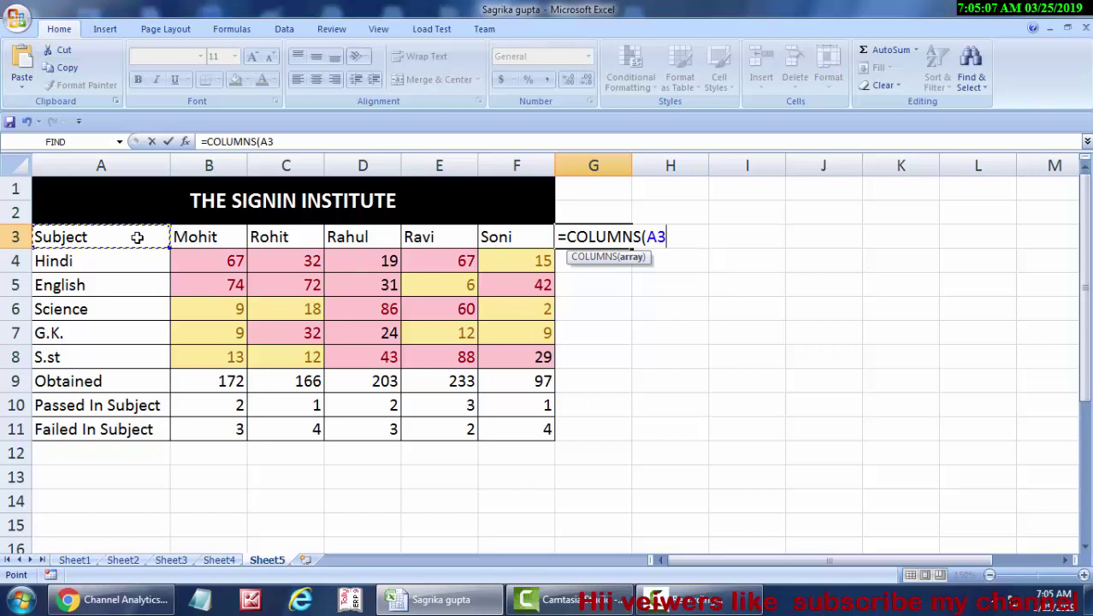
key(F8)
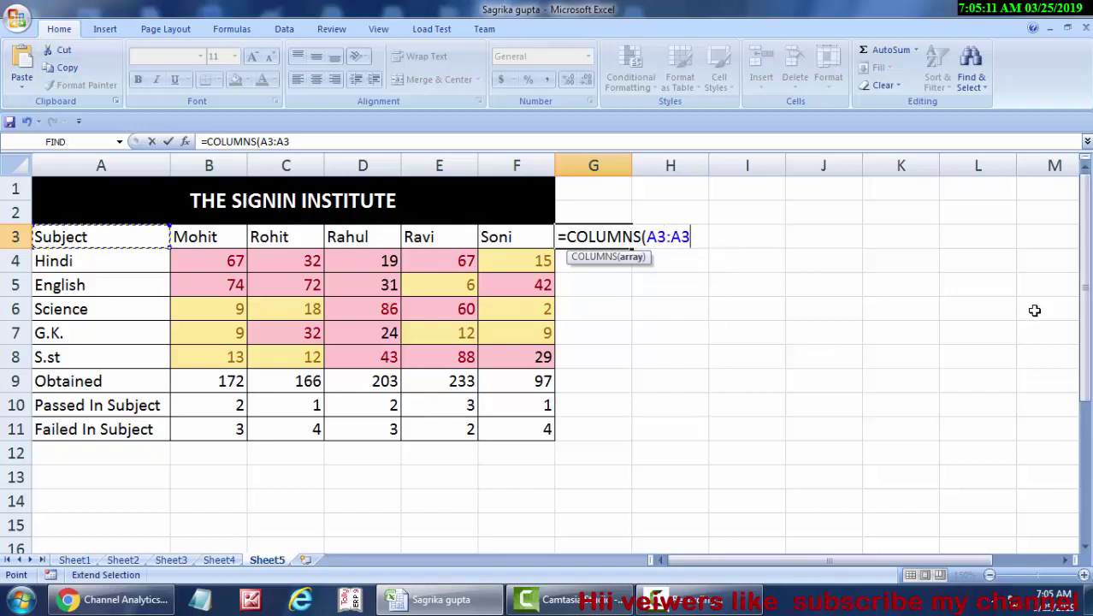
double_click(650, 237)
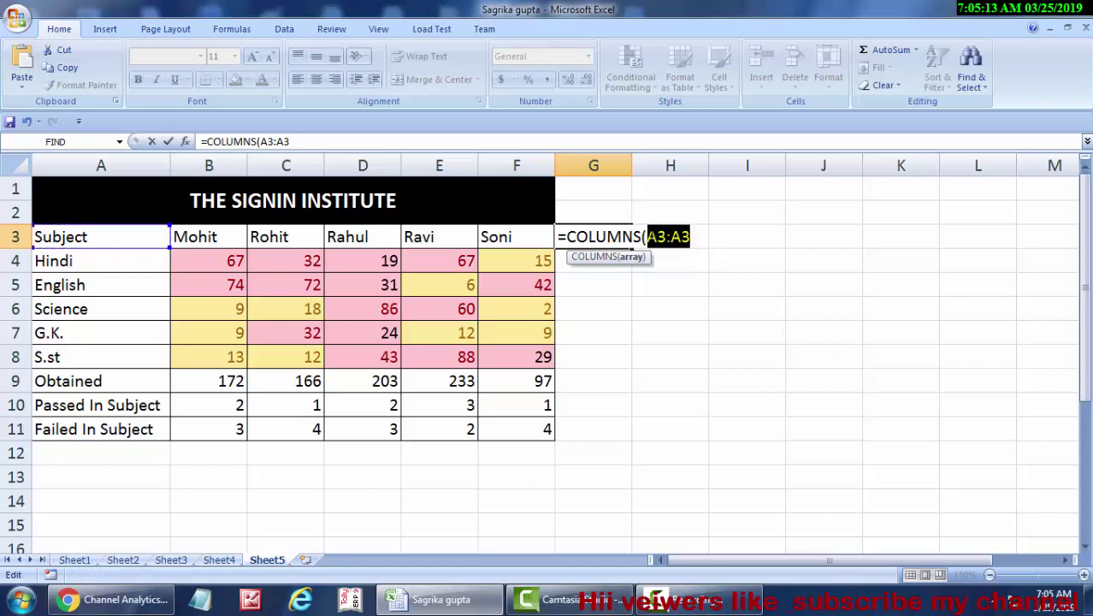
click(651, 239)
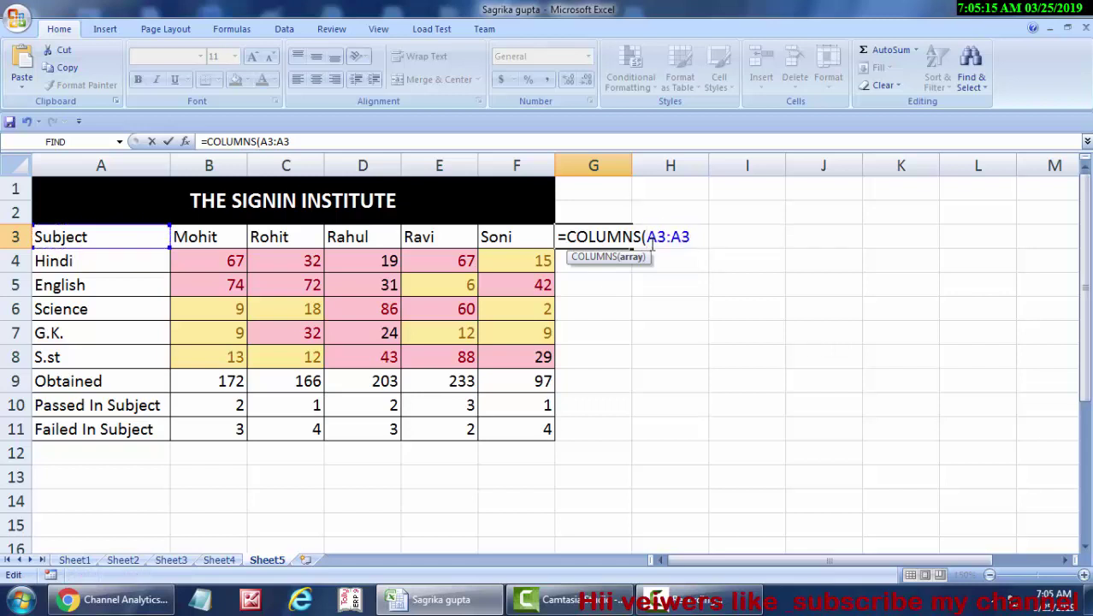
text($)
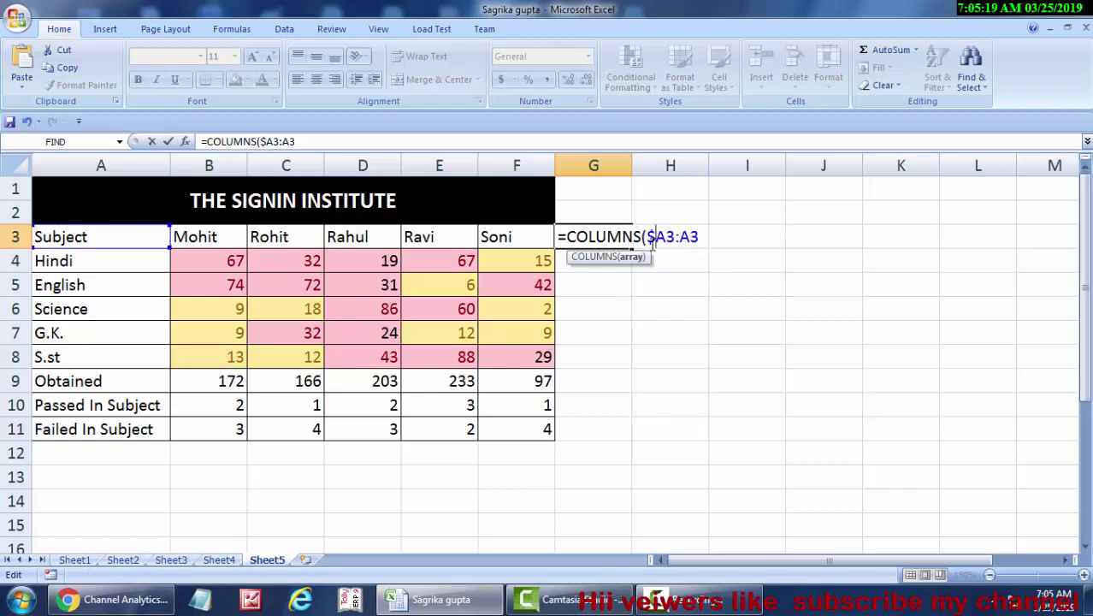
key(Return)
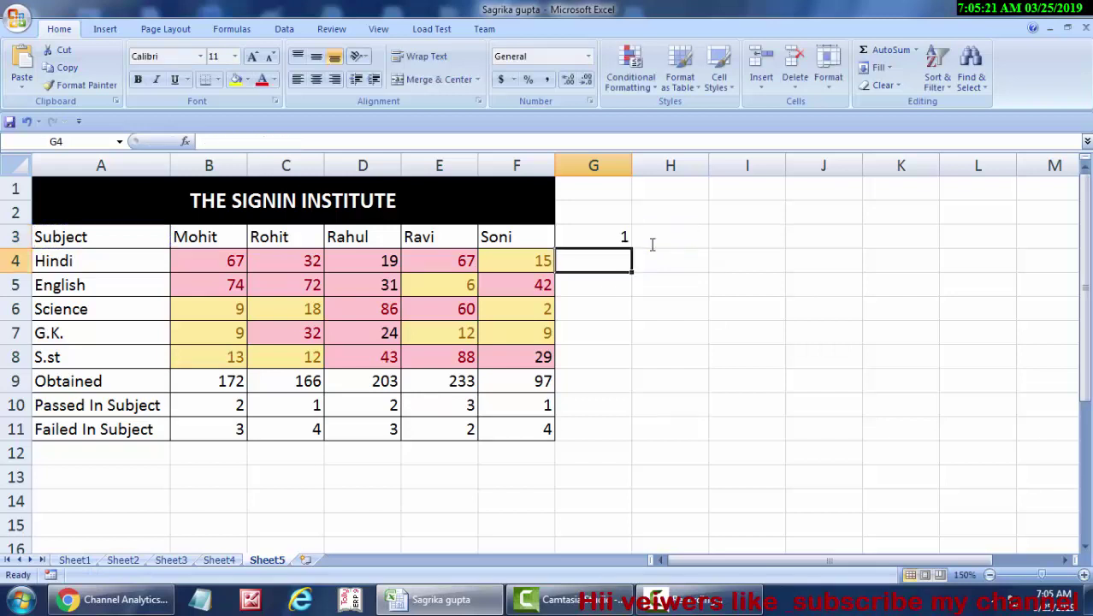
click(612, 240)
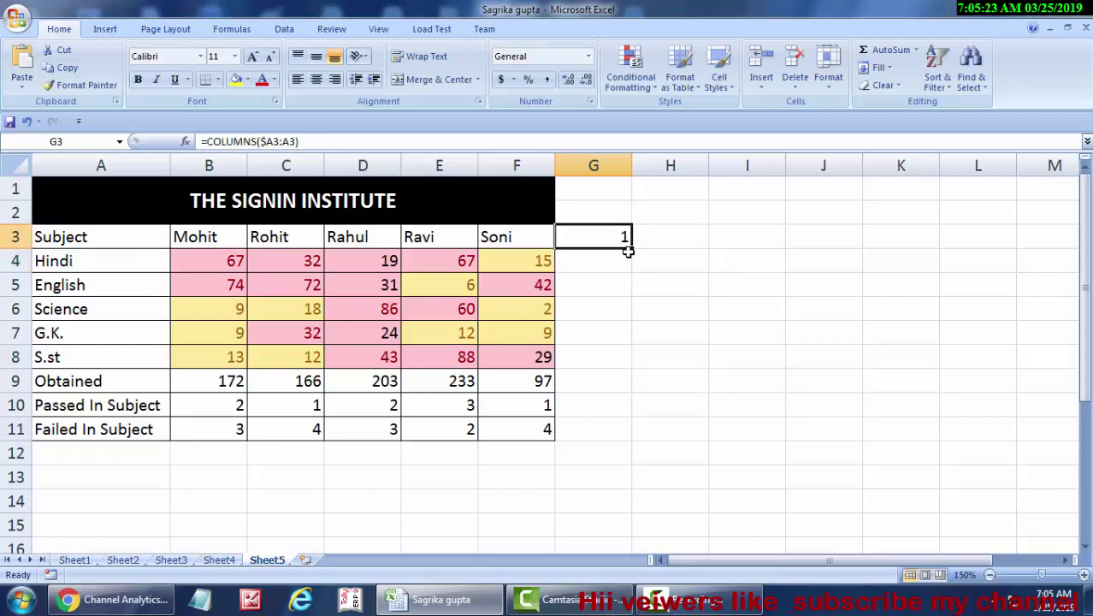
- Fill the G3 counter across to L3 to show 1–6, then delete G3:L3
drag(634, 249, 823, 265)
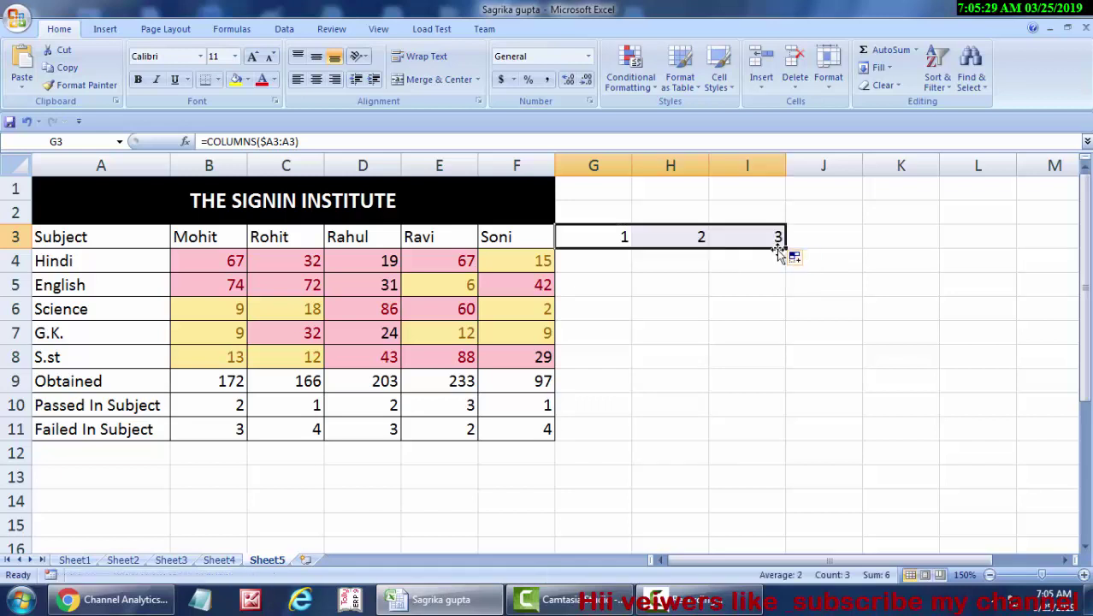
drag(788, 249, 1052, 258)
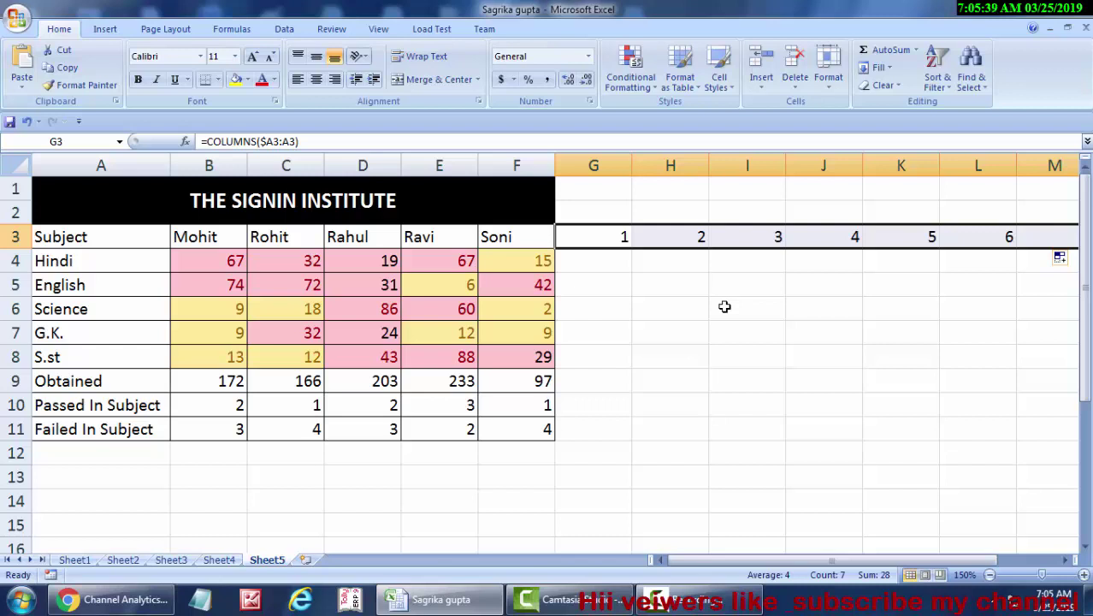
key(Delete)
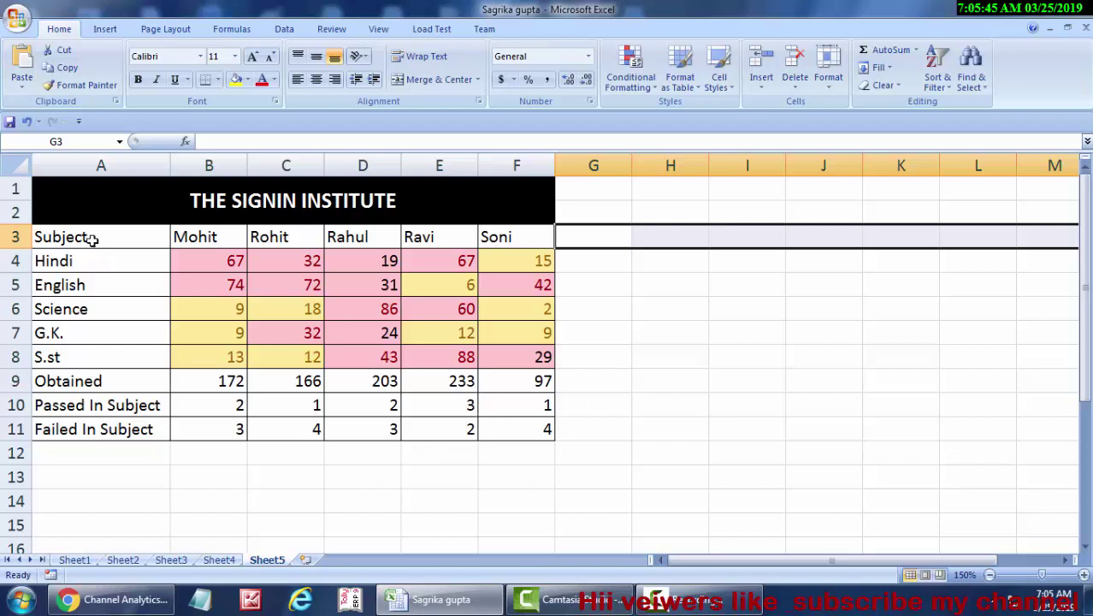
- Copy the subject labels A3:A11 and paste them into G3:G11
drag(92, 239, 95, 430)
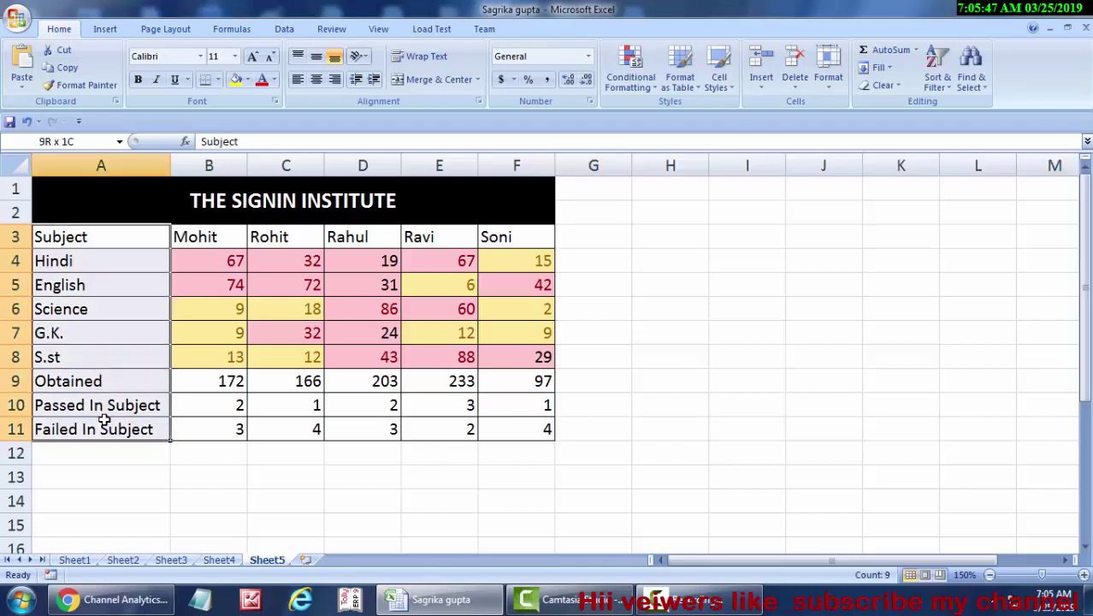
right_click(97, 280)
click(127, 307)
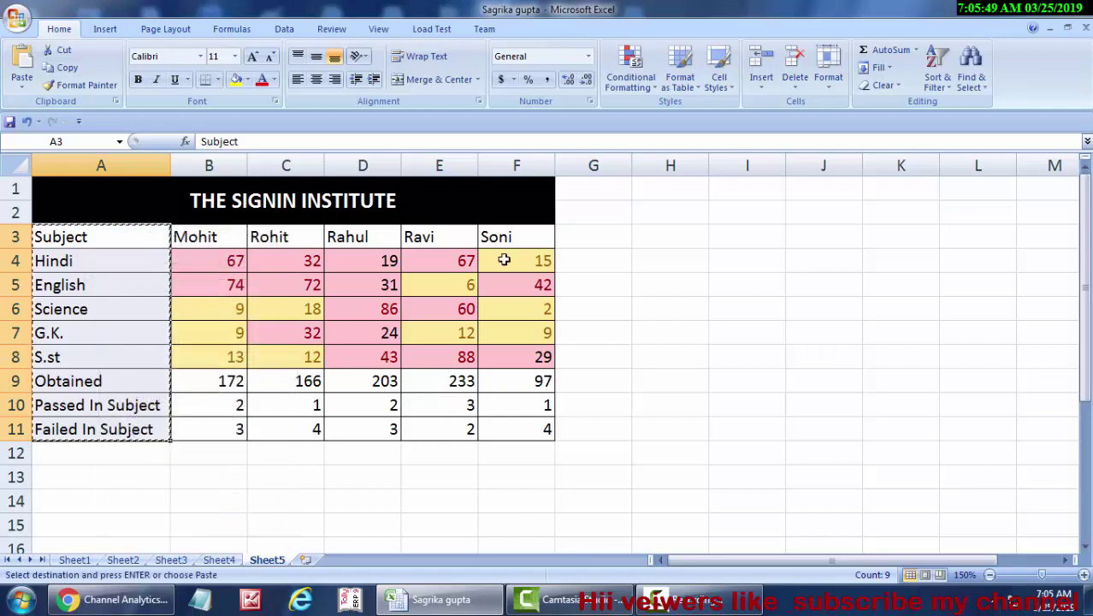
click(597, 227)
right_click(597, 227)
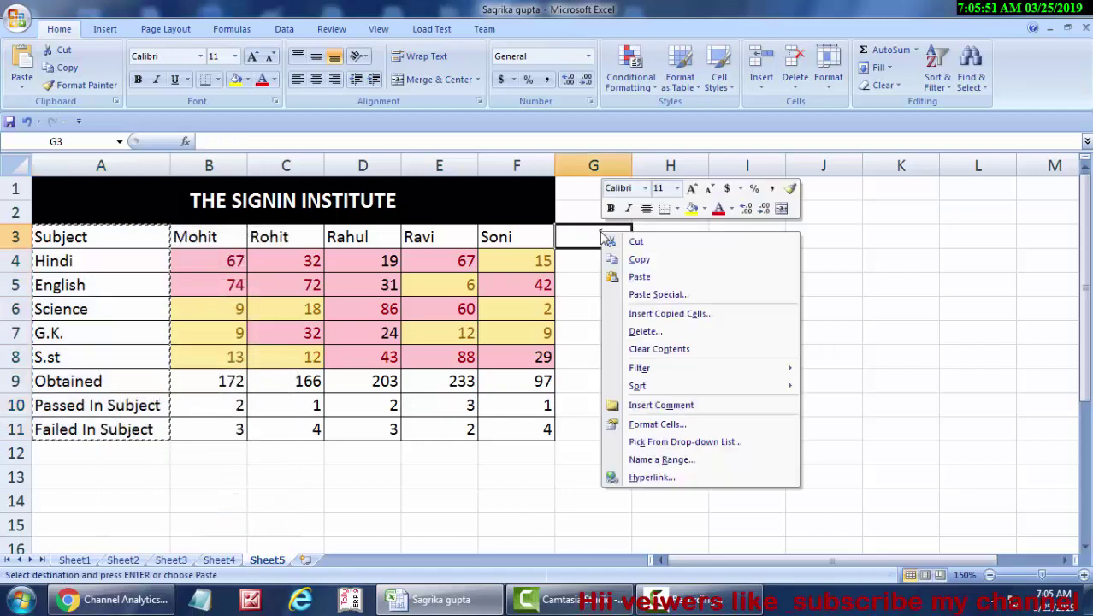
click(658, 276)
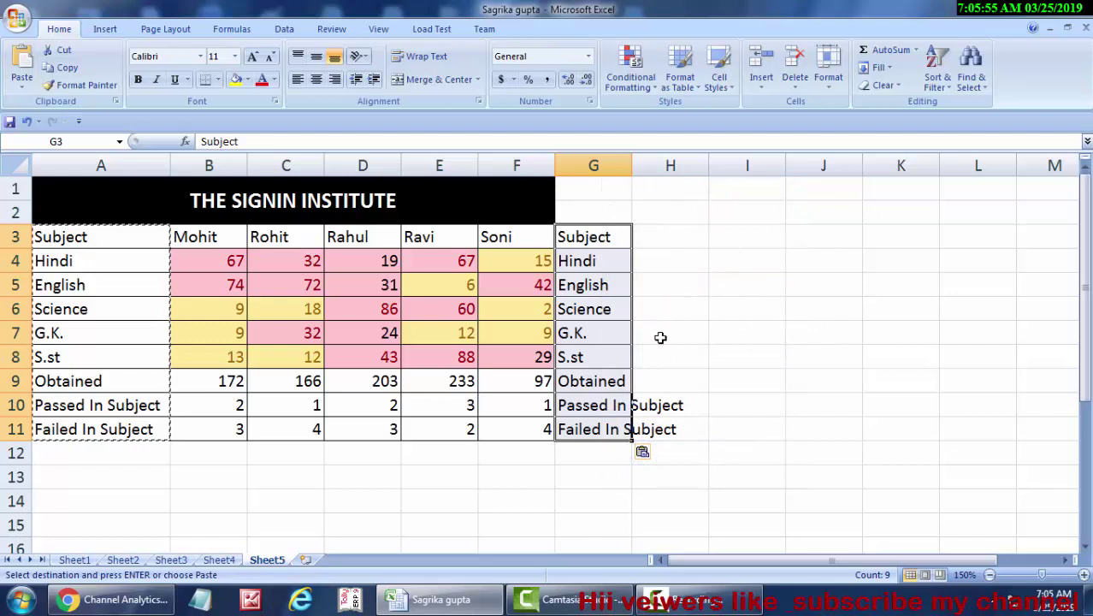
- AutoFit column G to the longest subject label using Alt+H, O, I
key(alt)
key(h)
key(o)
key(i)
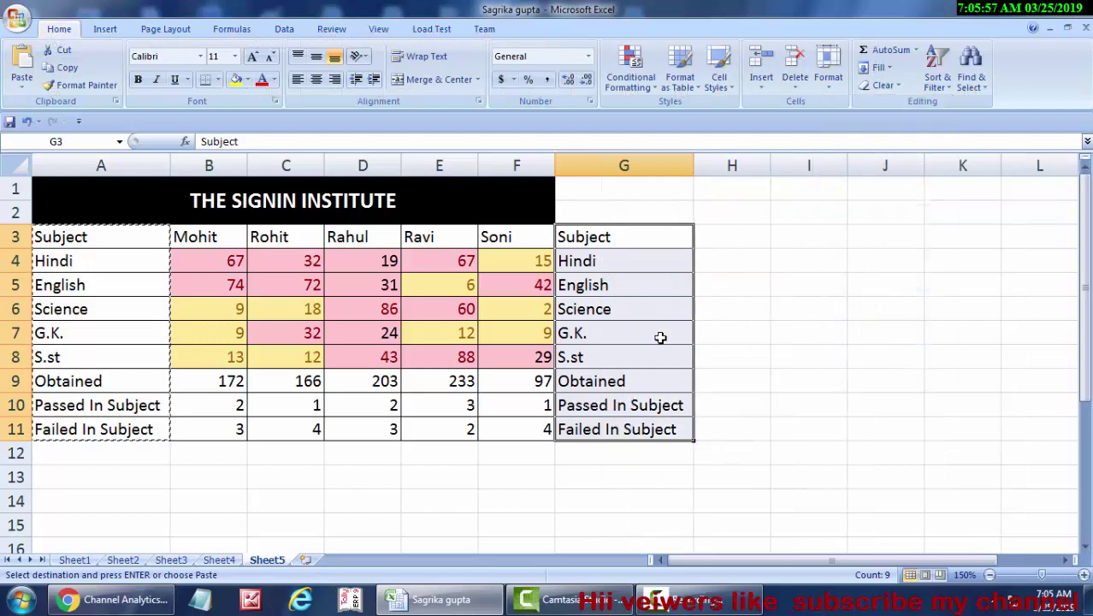
click(737, 236)
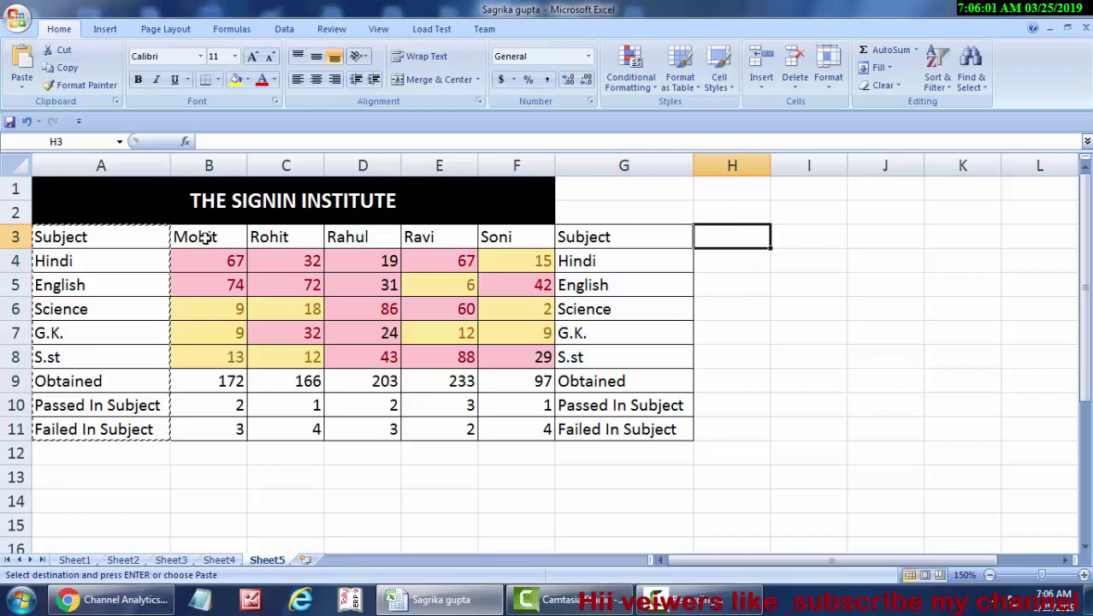
- Copy the student names Mohit through Soni from B3:F3 and paste them into H2:L2
drag(204, 238, 535, 238)
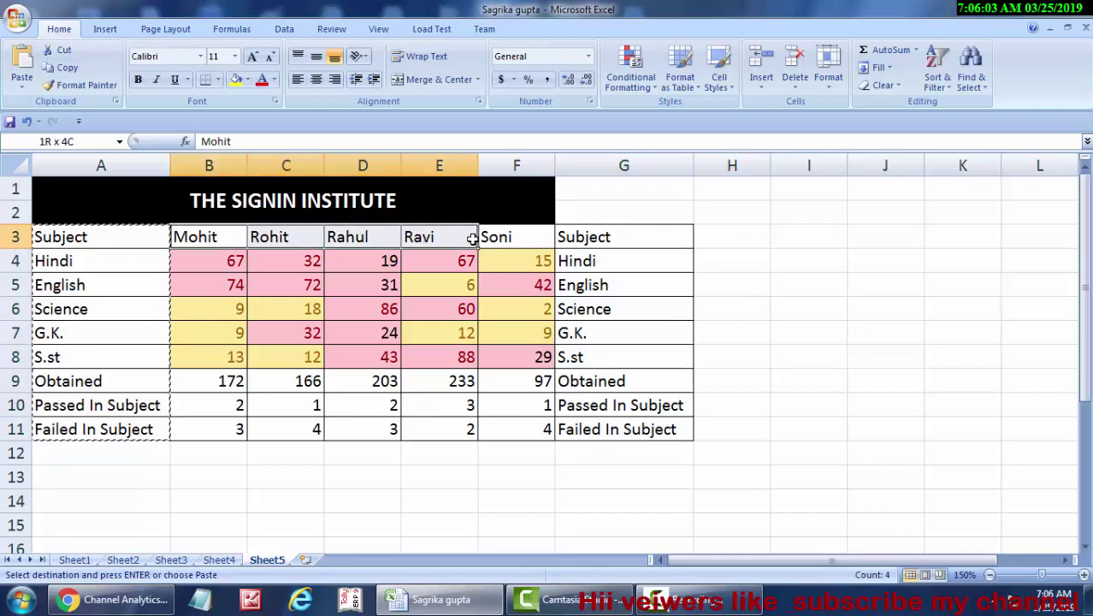
right_click(535, 239)
click(569, 268)
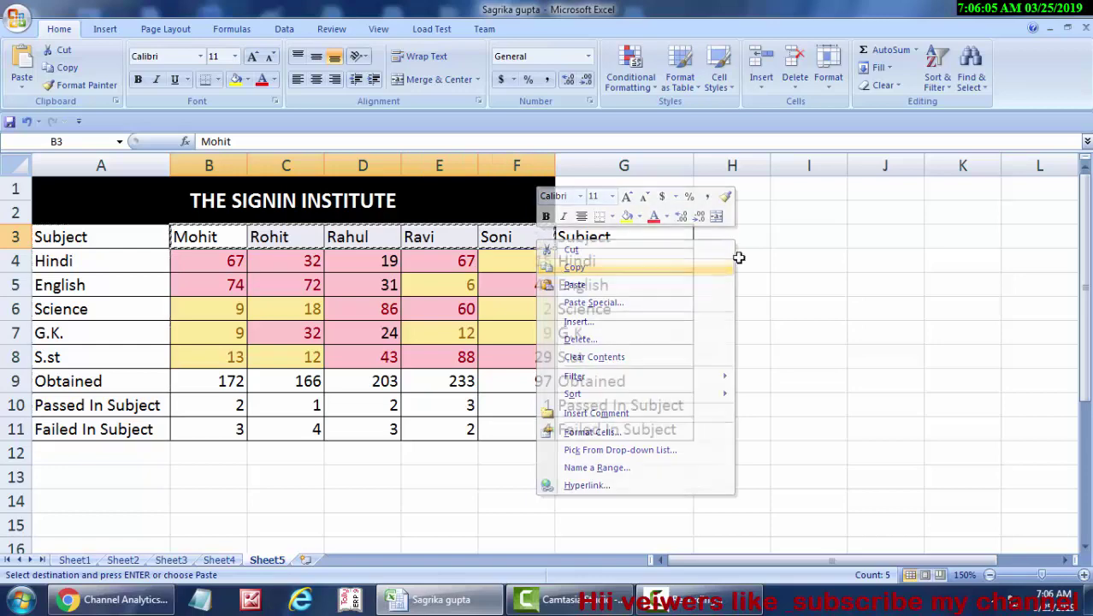
right_click(734, 209)
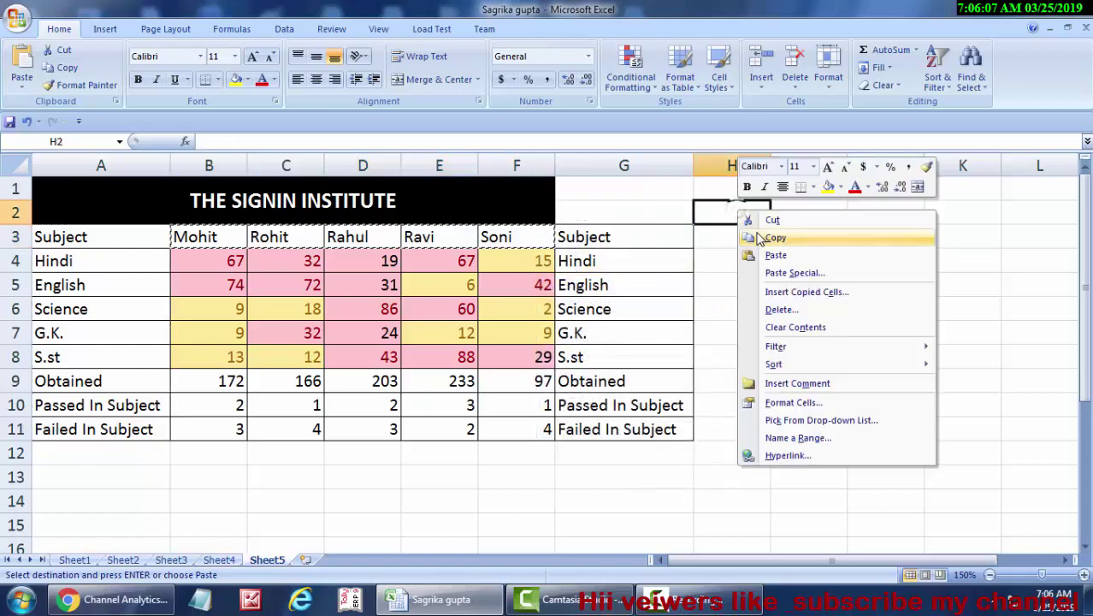
click(775, 270)
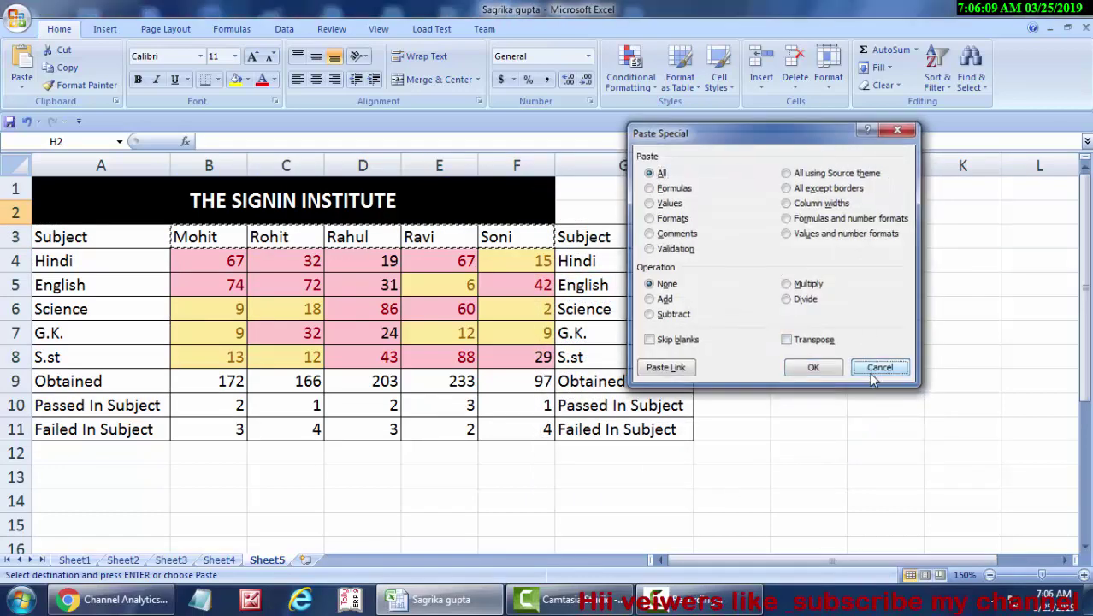
click(869, 371)
right_click(734, 214)
click(774, 259)
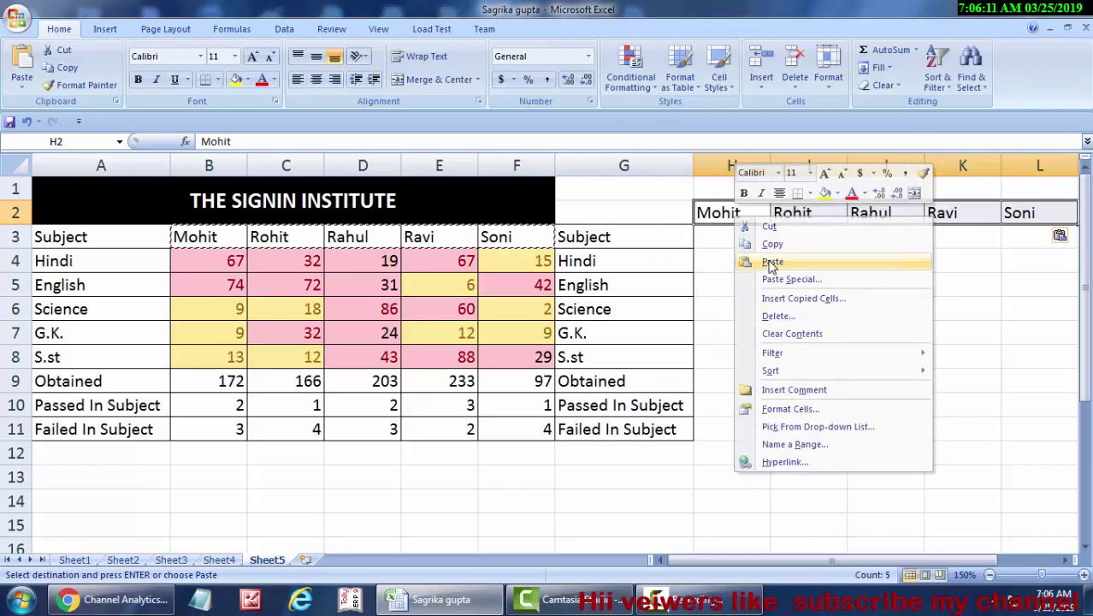
click(749, 239)
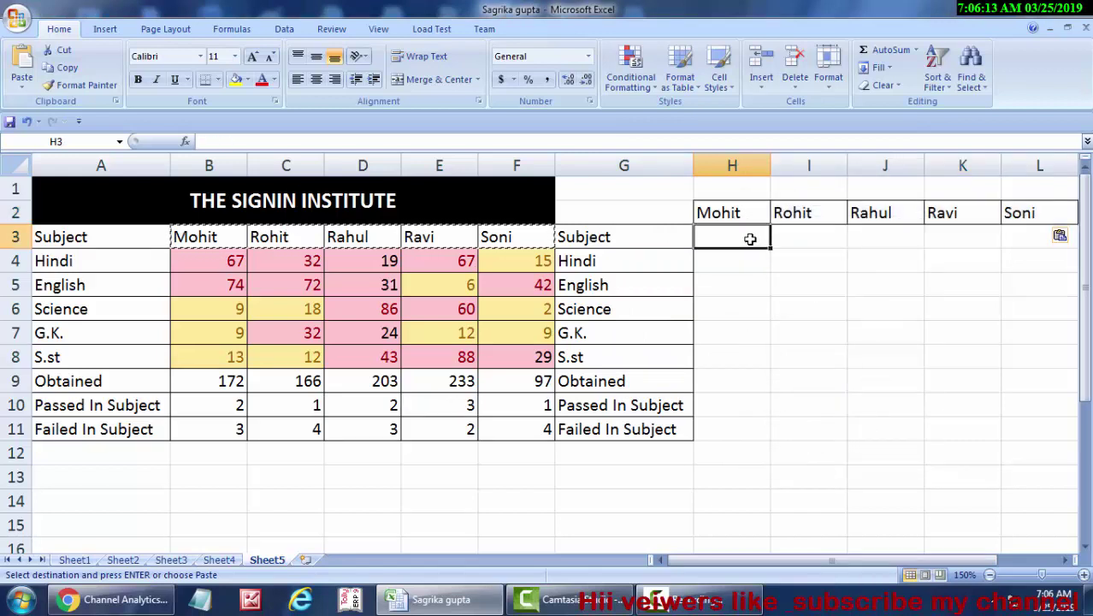
- Start H3 as =VLOOKUP($G4,$A$3:$F$11,COLUMNS( with the lookup range locked absolute
text(=vlook)
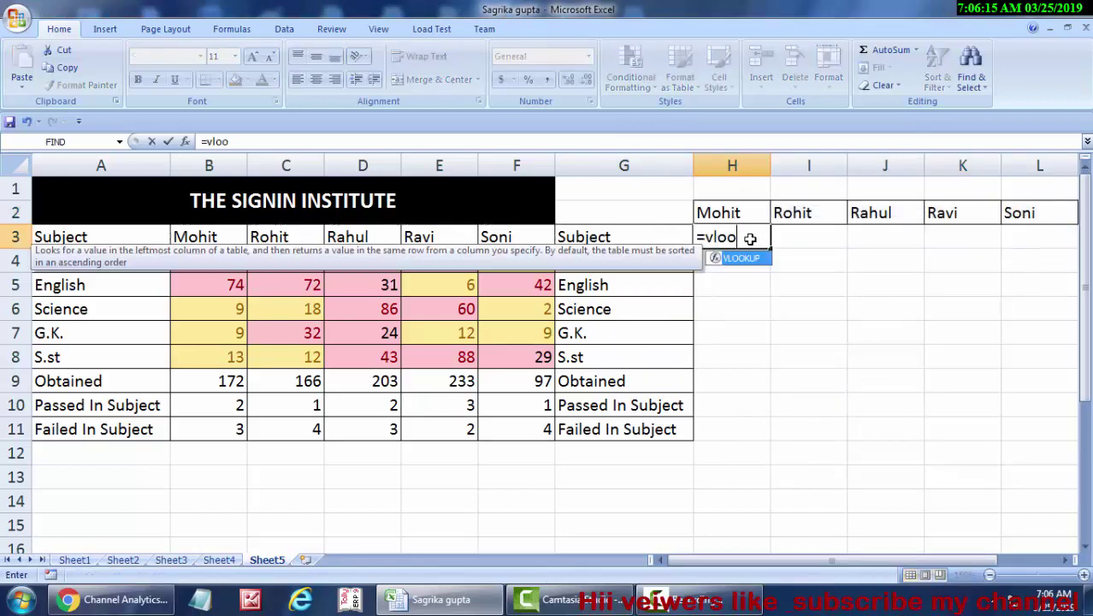
key(Tab)
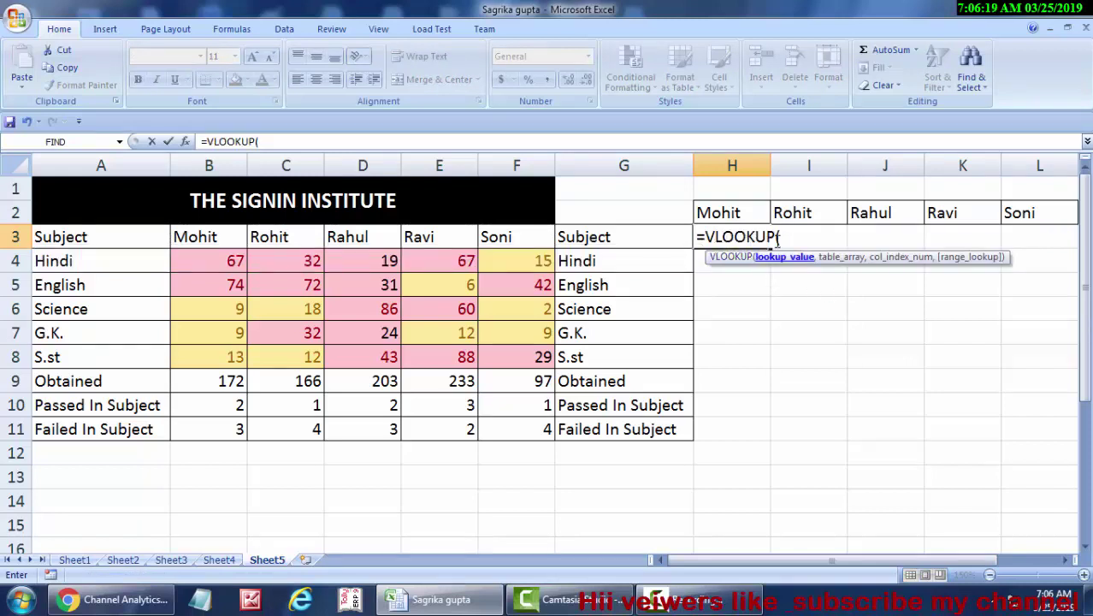
click(600, 265)
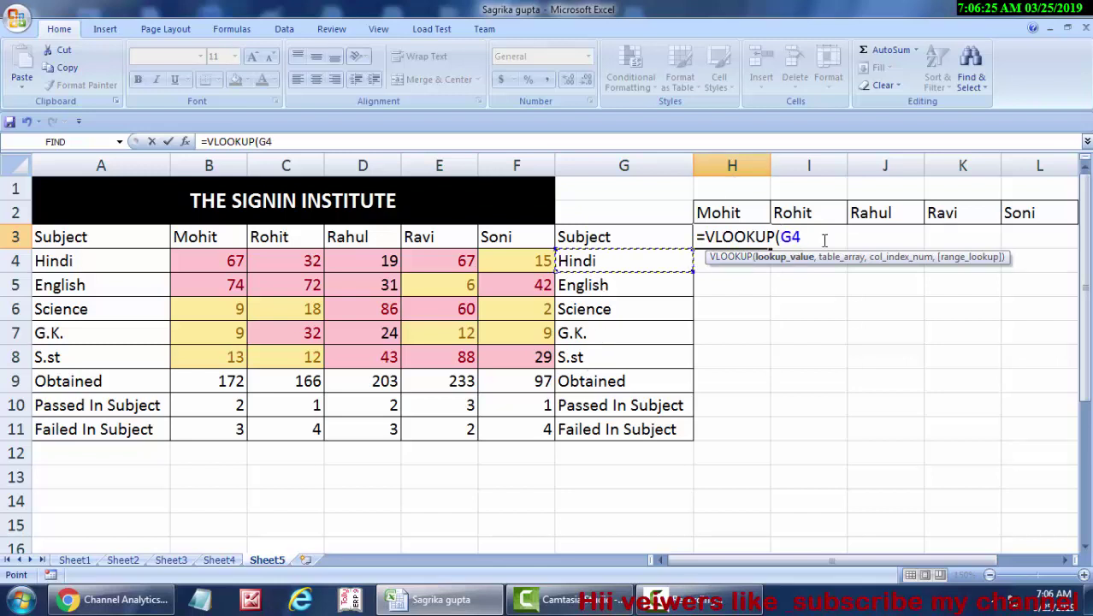
click(776, 236)
text($G4)
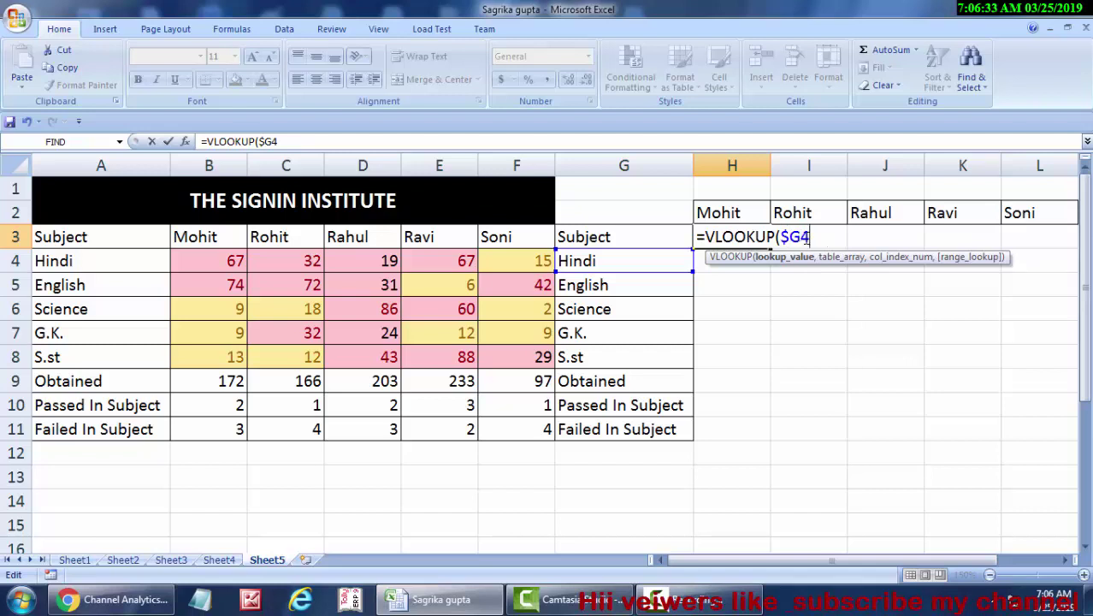
text(,)
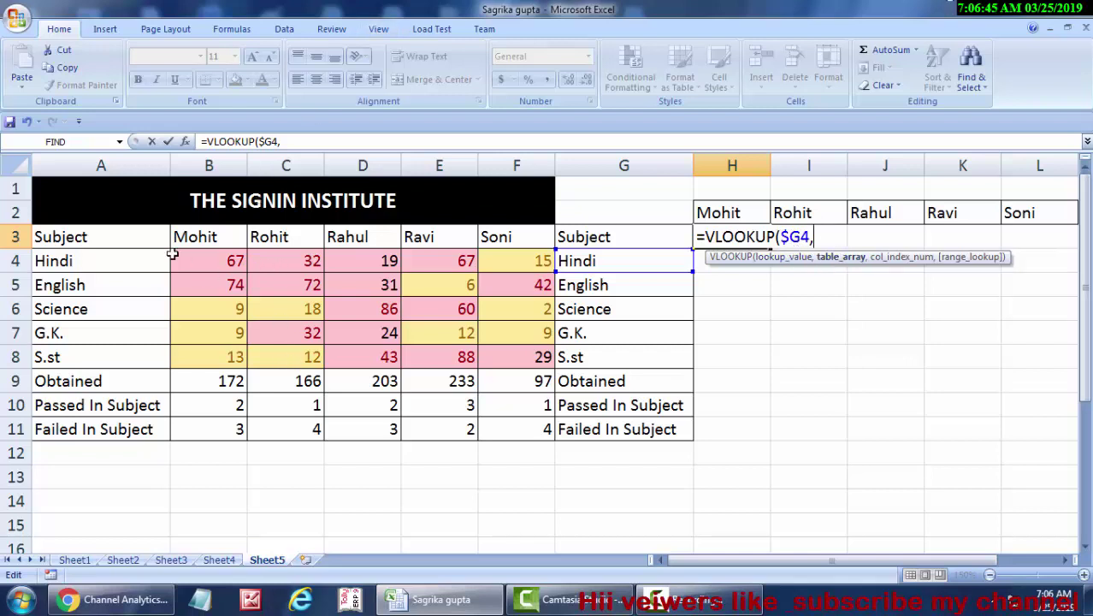
drag(137, 240, 354, 348)
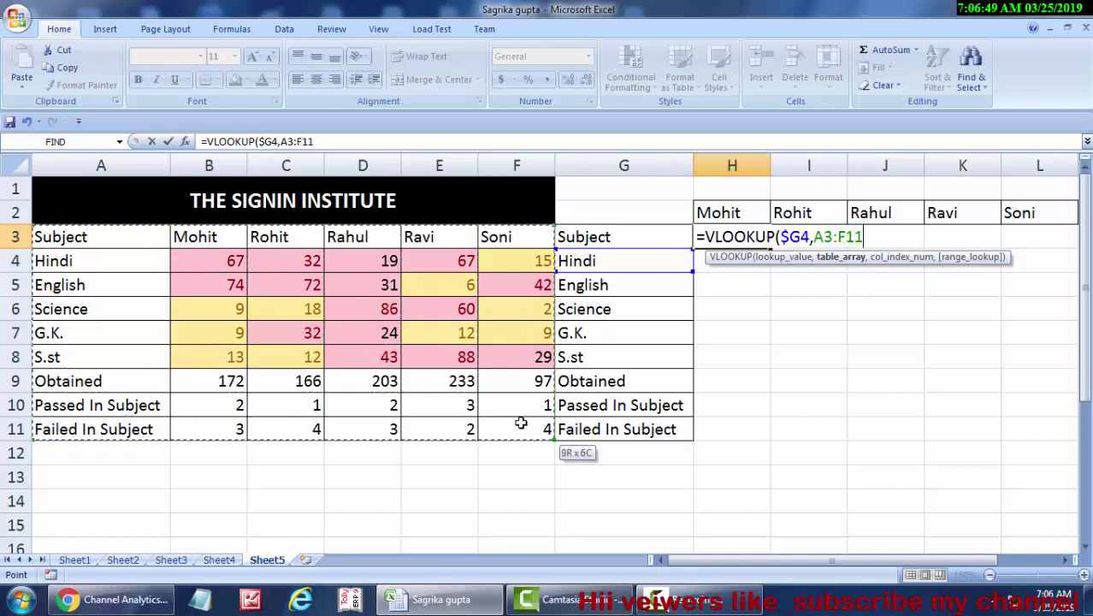
drag(354, 348, 520, 423)
key(F4)
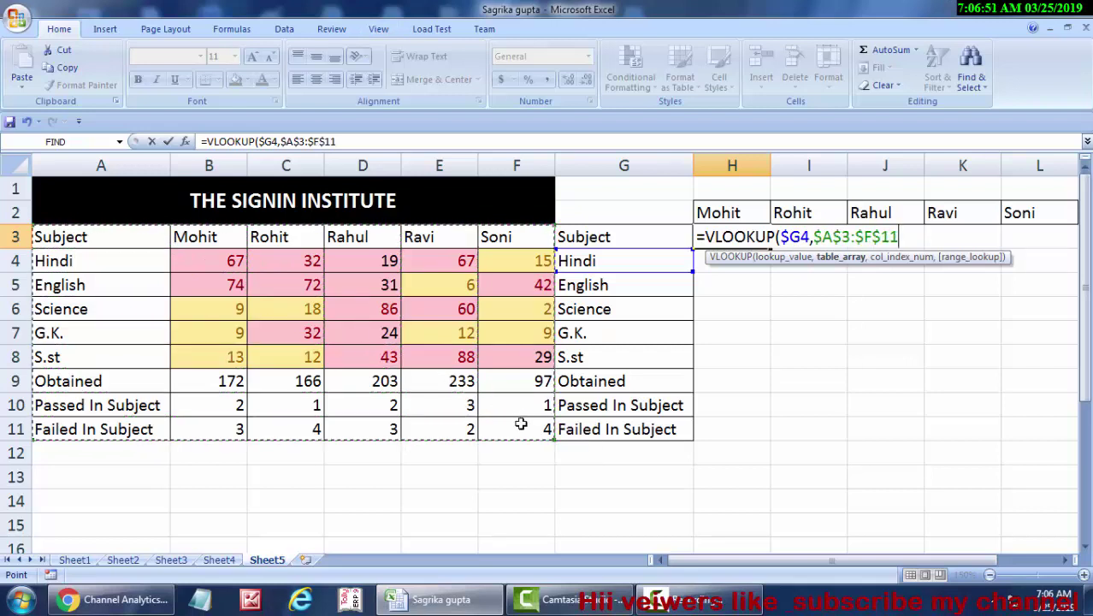
text(,)
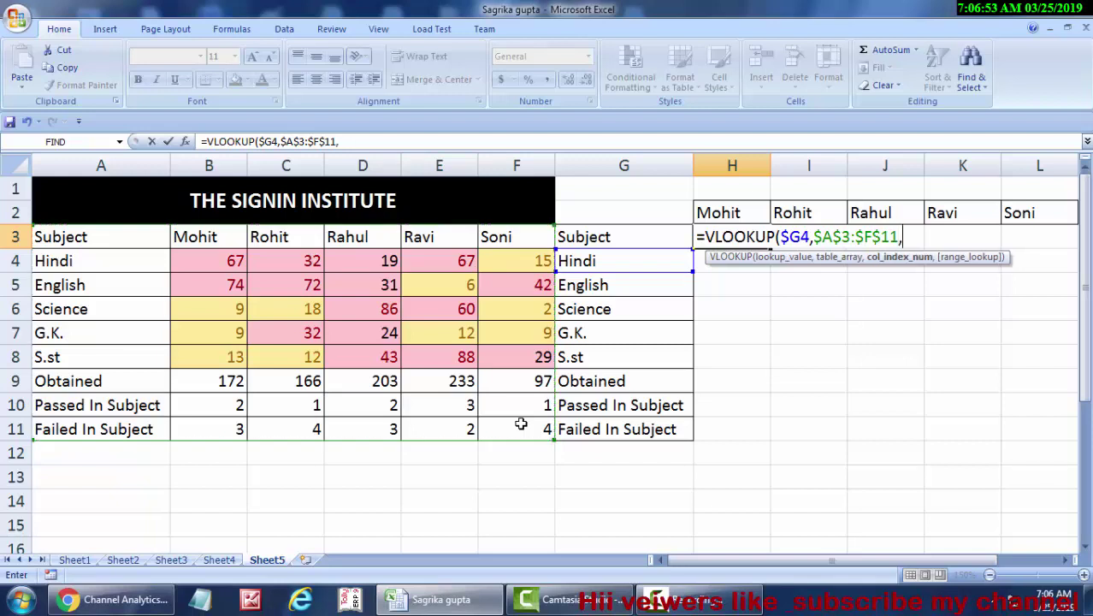
text(c)
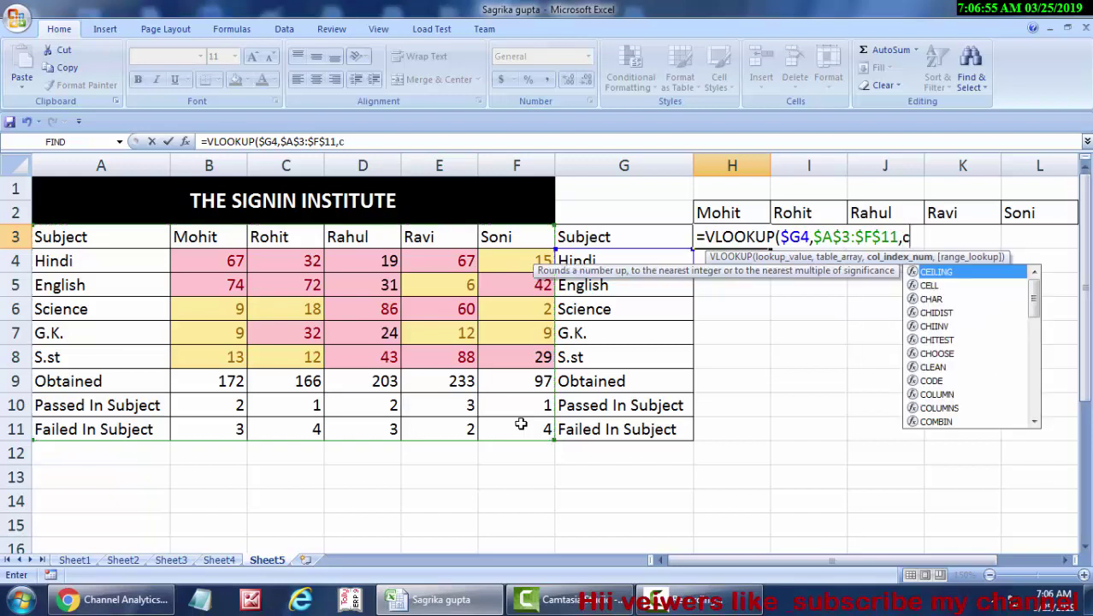
text(olumn)
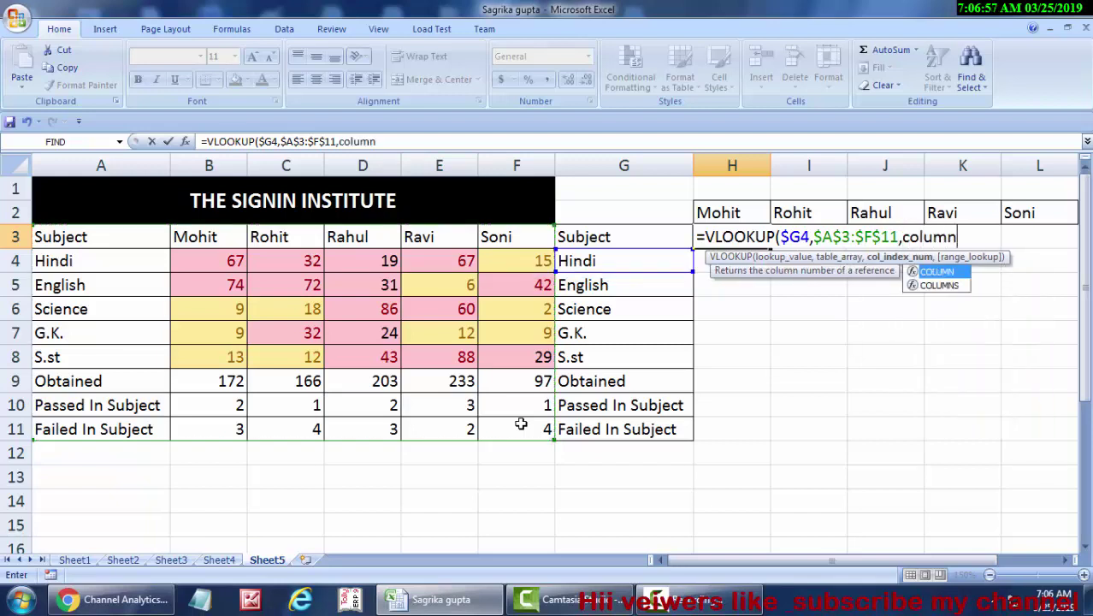
text(s)
key(Tab)
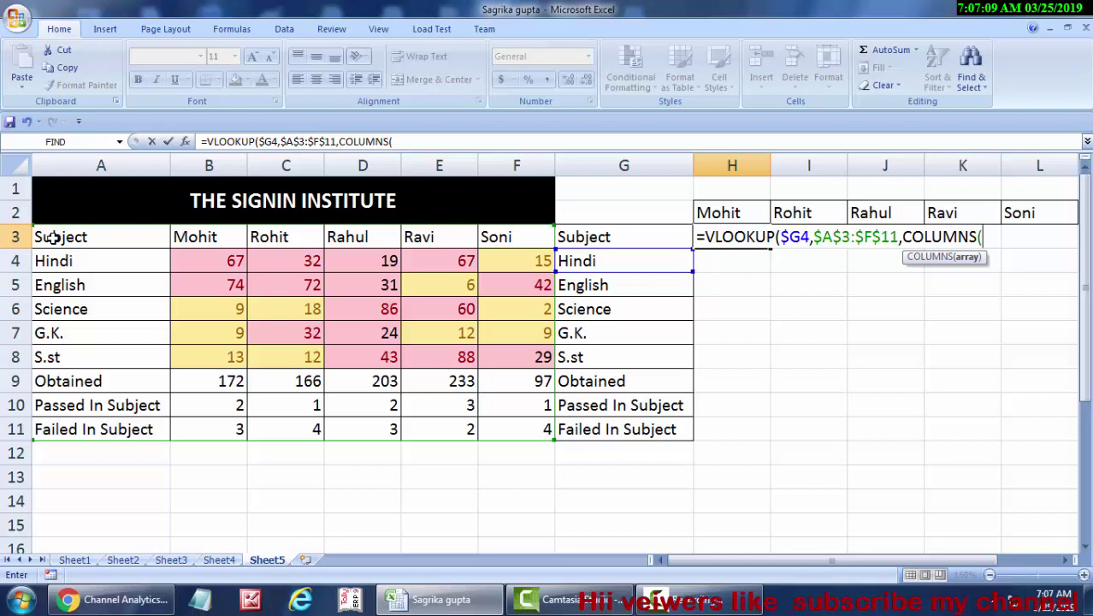
- Finish H3 with COLUMNS($A3:B3) and exact match 0, returning Mohit's Hindi mark 67
drag(53, 237, 194, 241)
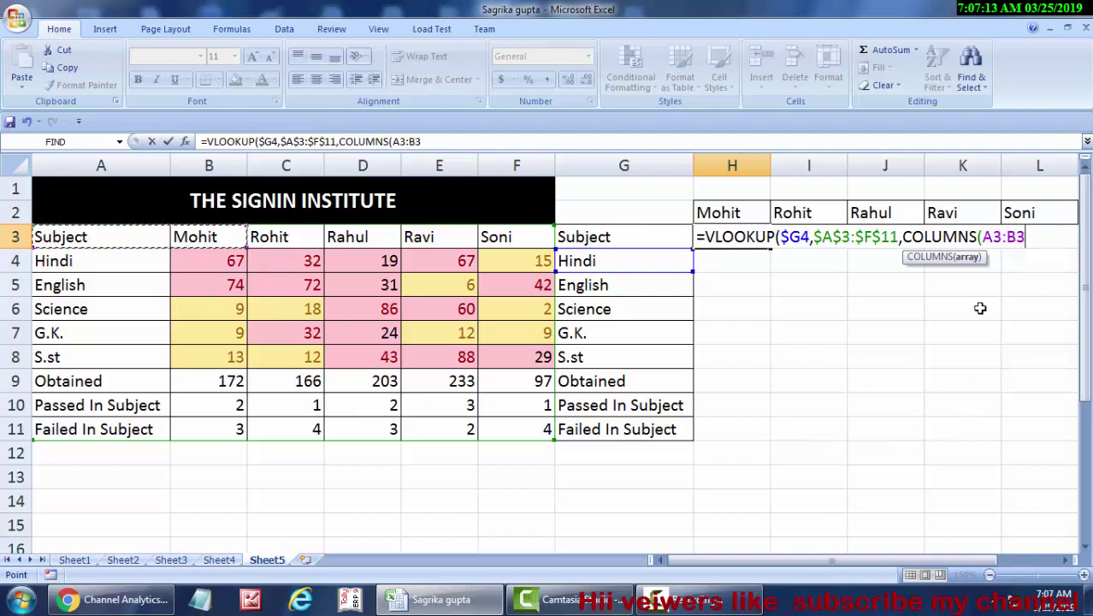
key(F2)
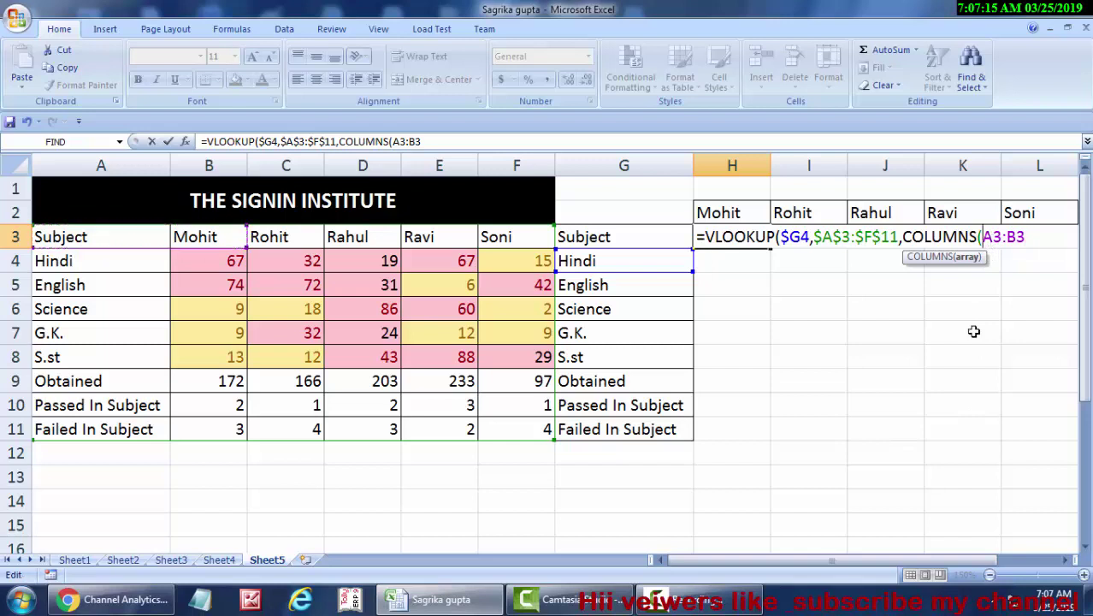
text($A3:B3)
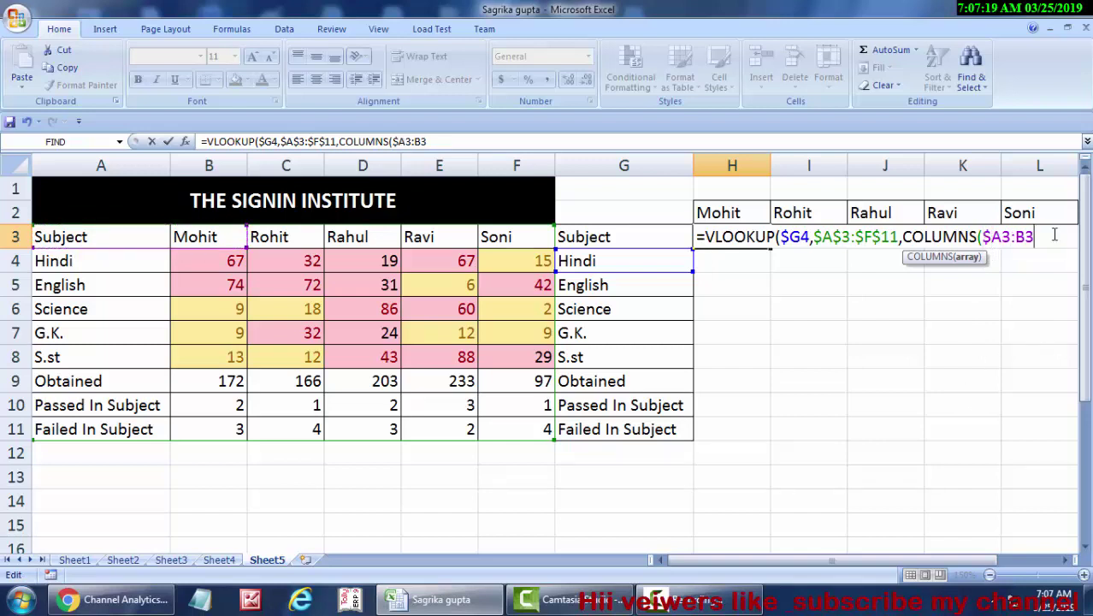
text())
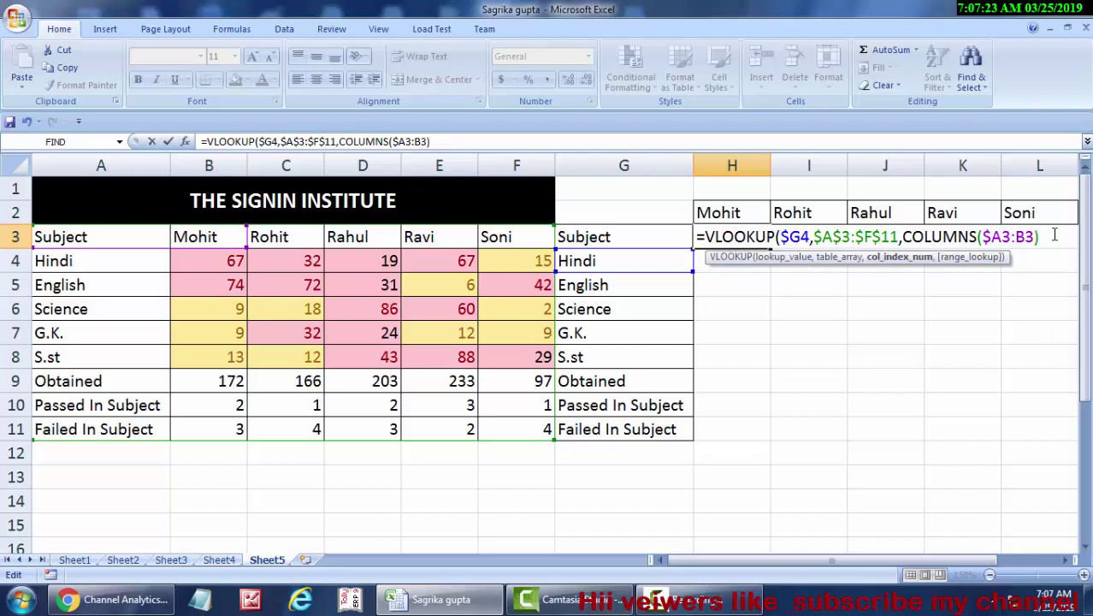
text(,)
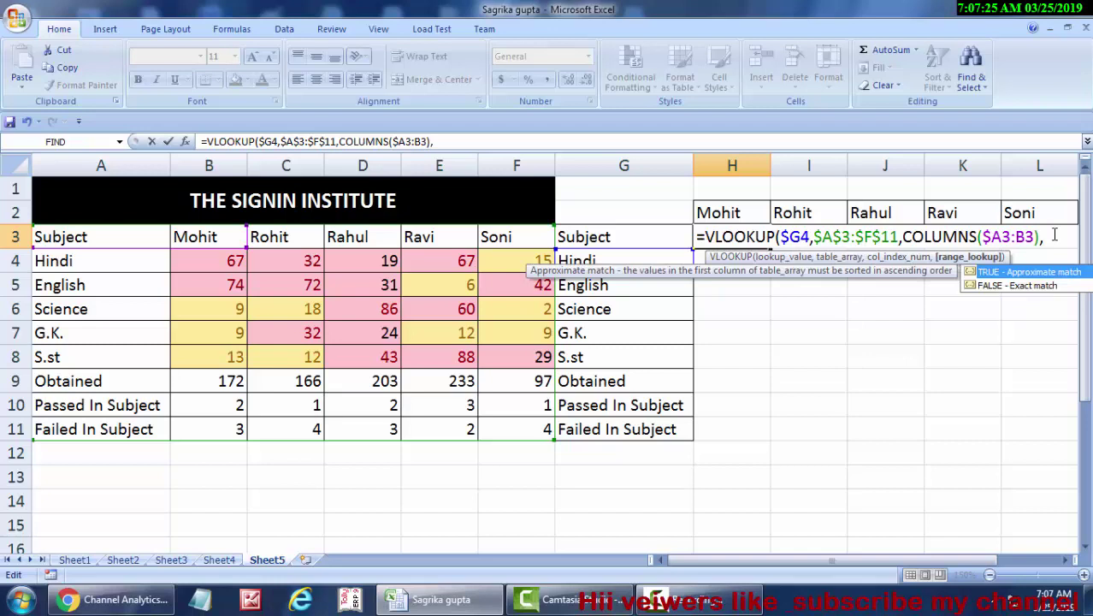
text(0)
text())
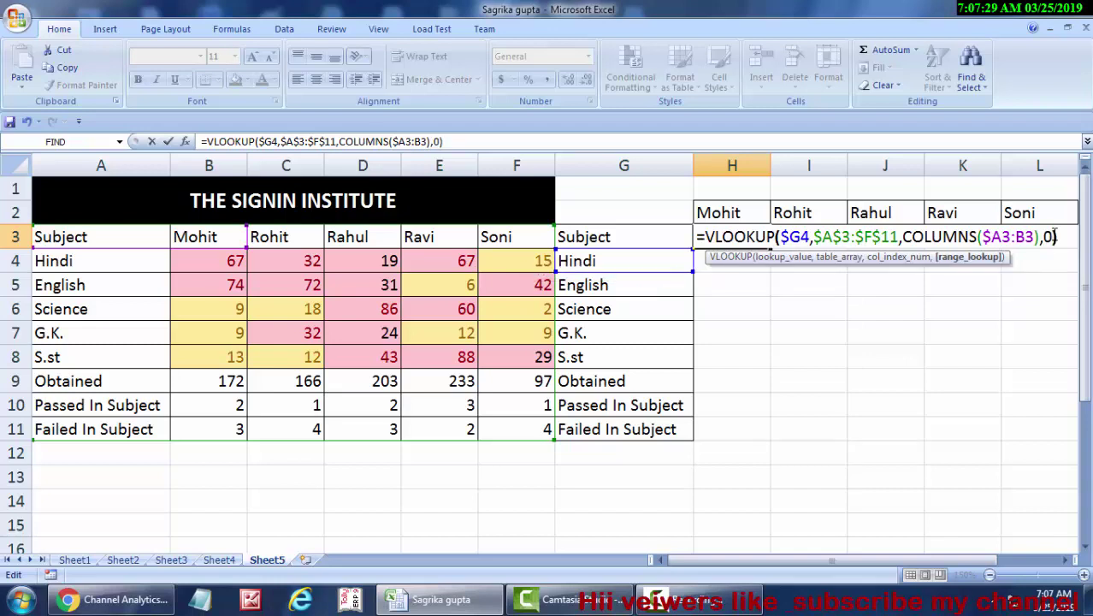
key(Return)
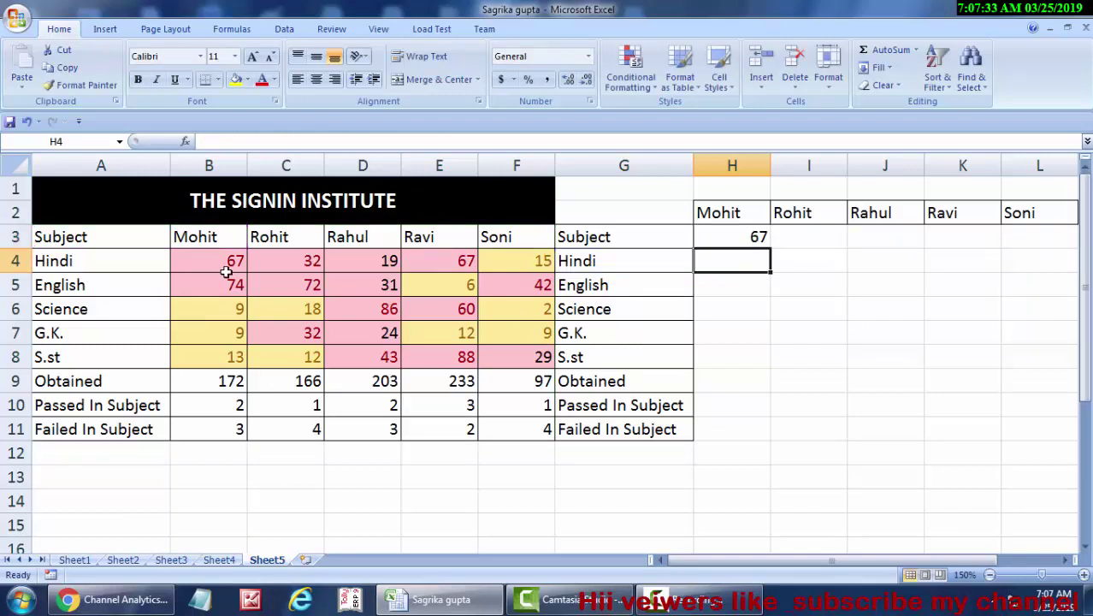
- Fill the H3 lookup across row 3 and down the table, exposing #N/A in row 11
click(742, 236)
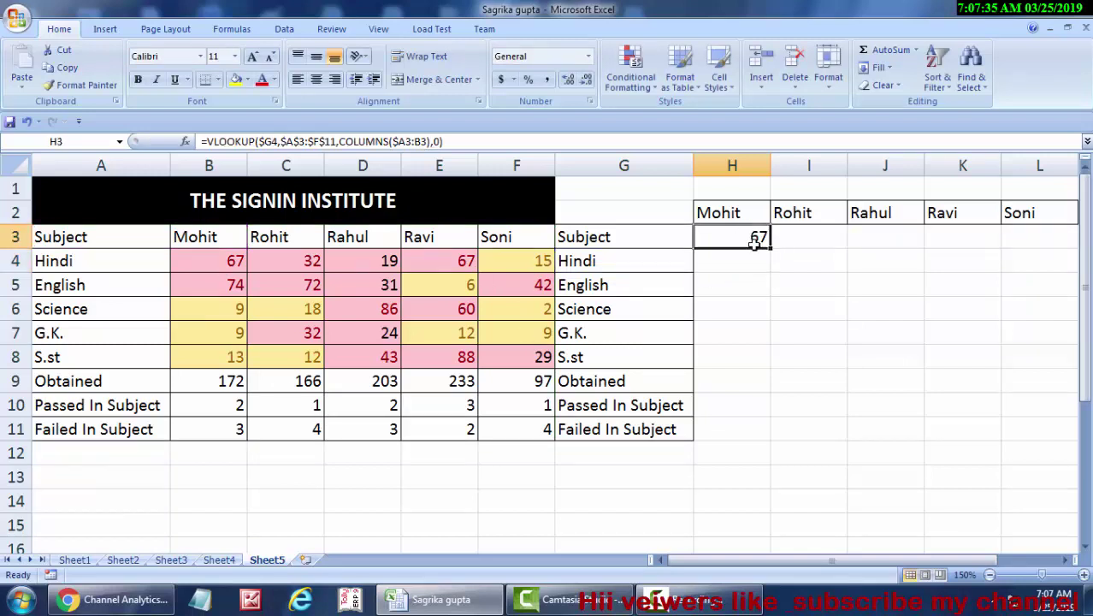
drag(771, 248, 1053, 265)
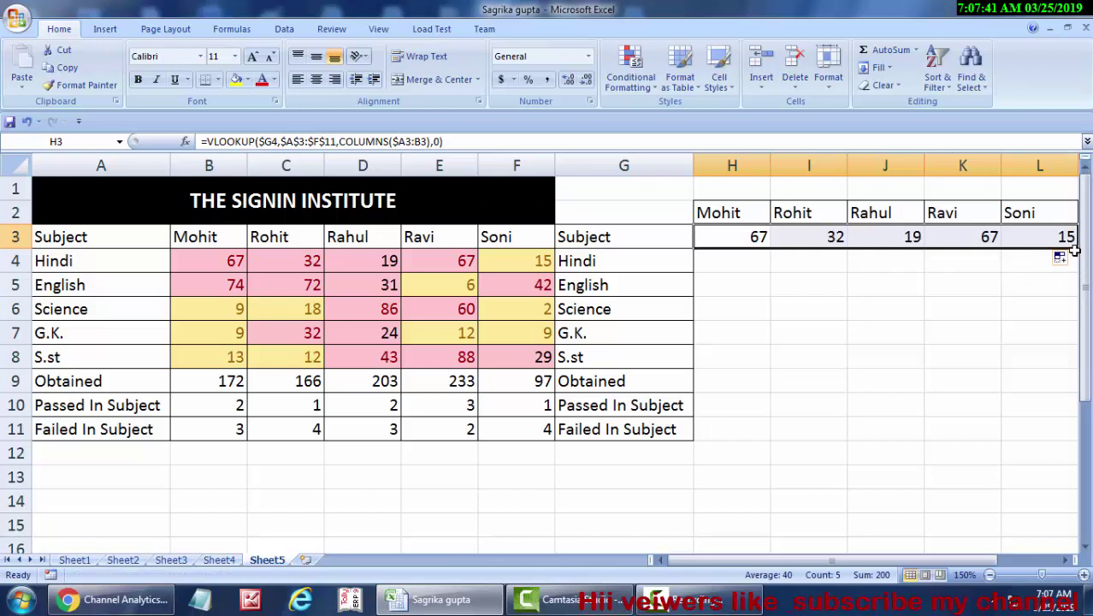
drag(961, 563, 995, 564)
drag(938, 248, 948, 445)
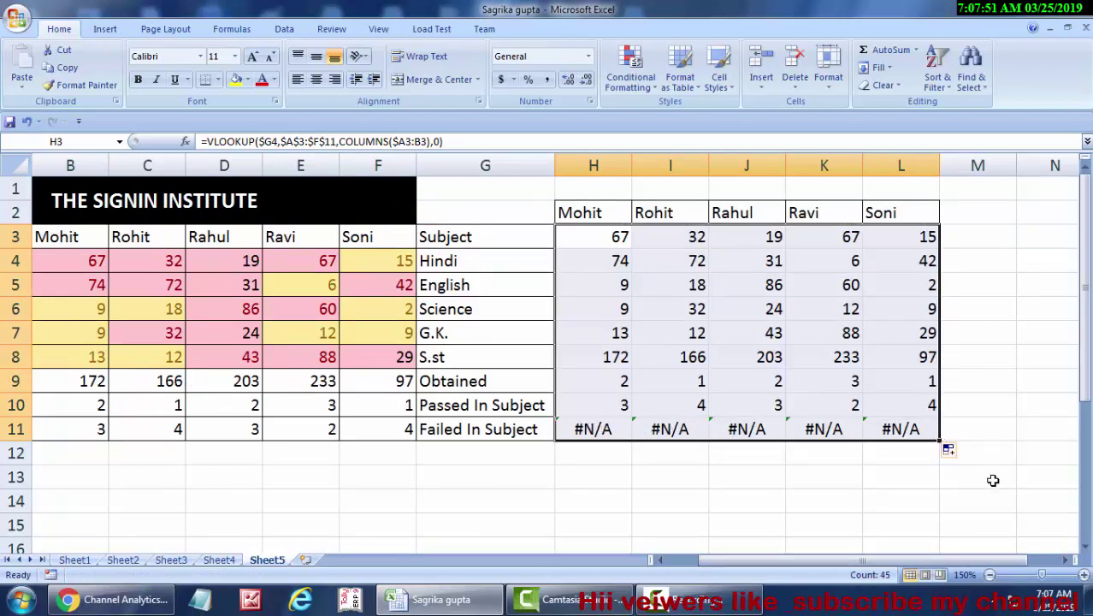
drag(898, 564, 803, 577)
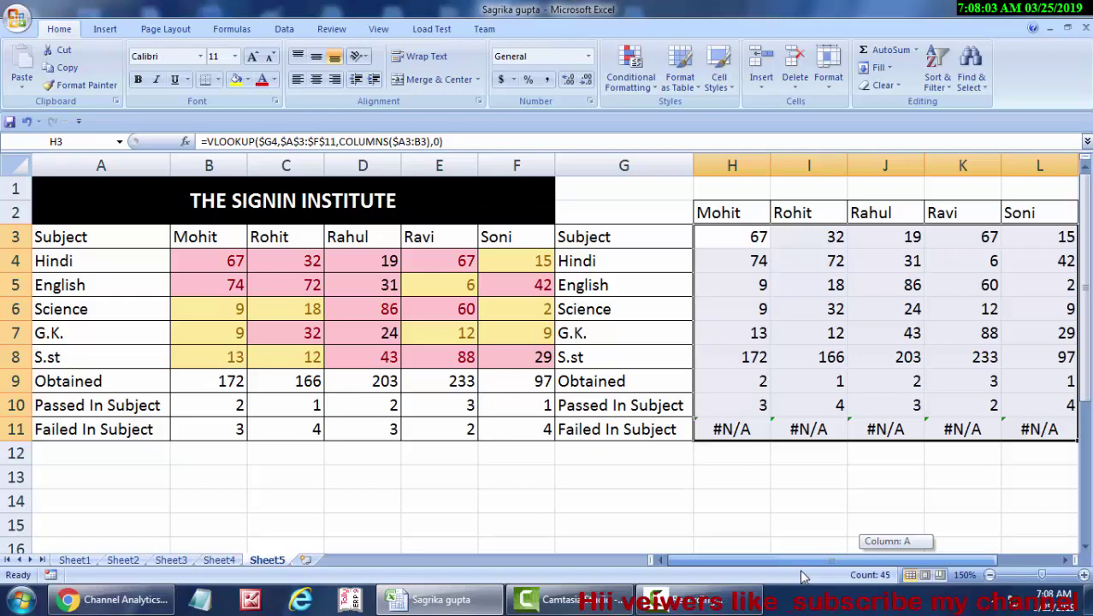
drag(802, 577, 920, 581)
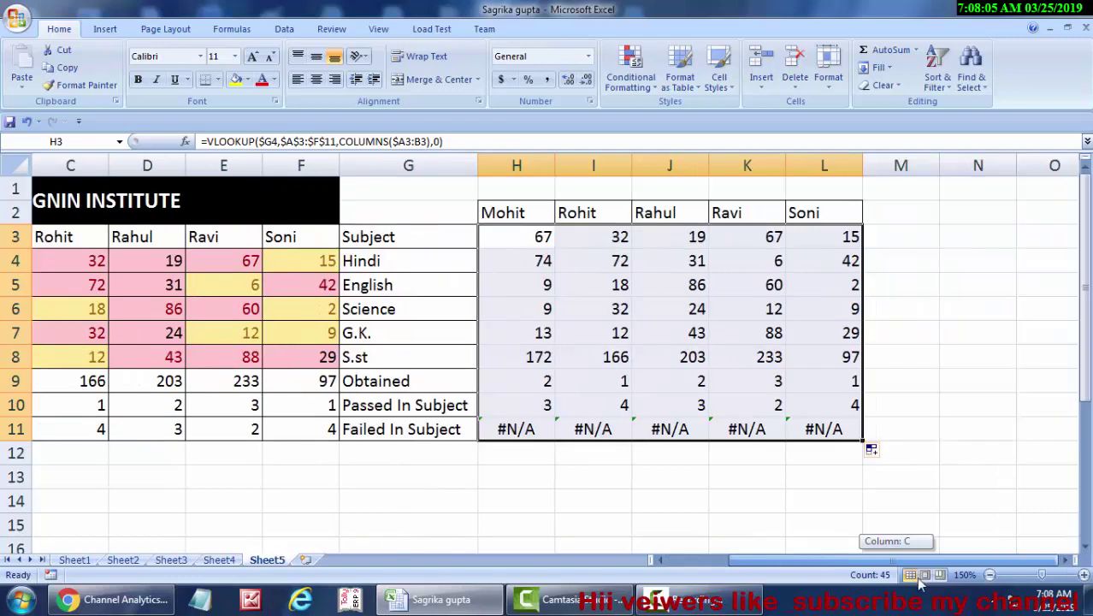
- Select H3:L11 and clear all the transposed results
click(511, 233)
drag(511, 234, 849, 431)
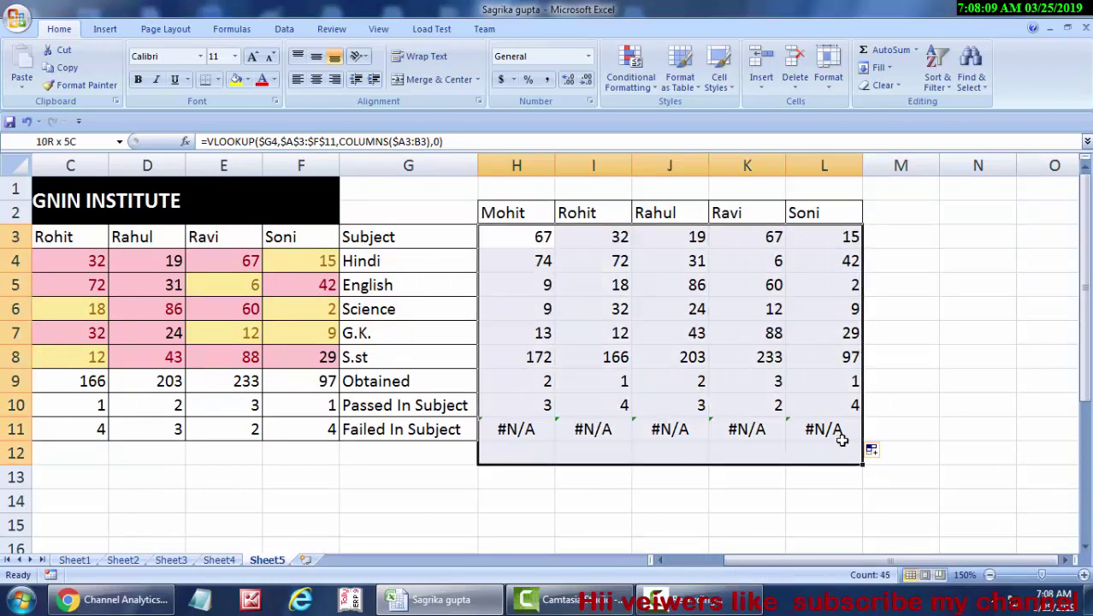
key(Delete)
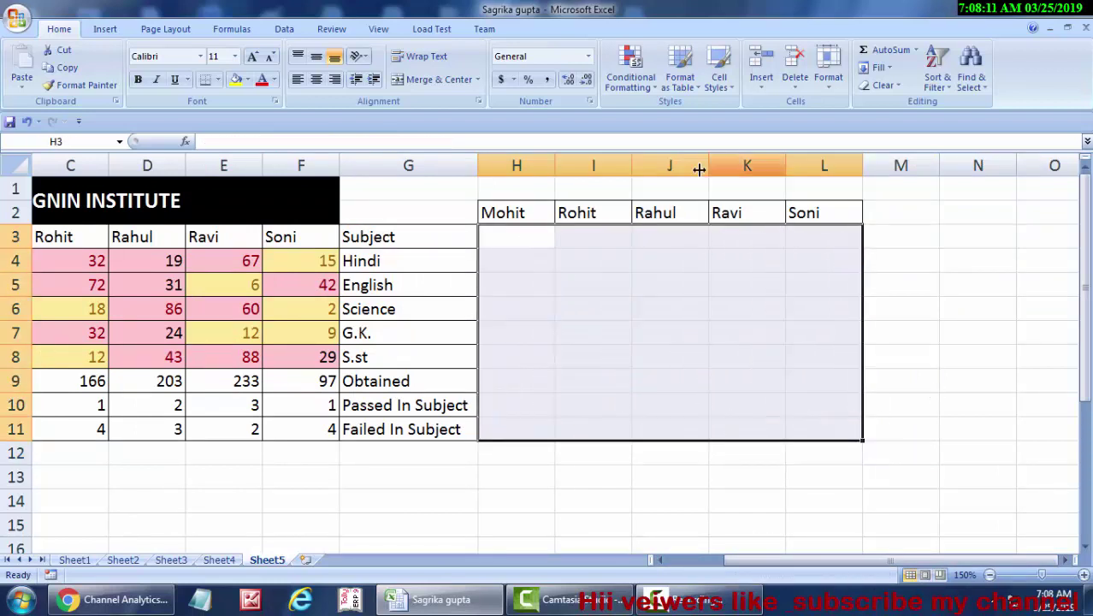
- Enter =VLOOKUP($G4,$A$3:$F$11,col in H3, which commits showing #NAME?
click(519, 238)
text(=)
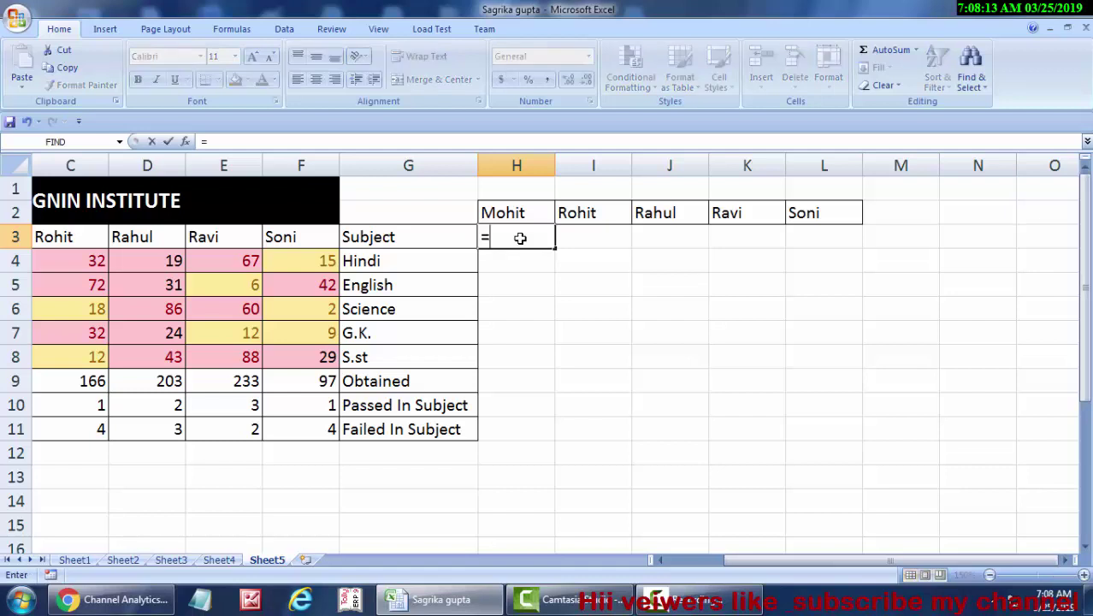
text(vloo)
key(Tab)
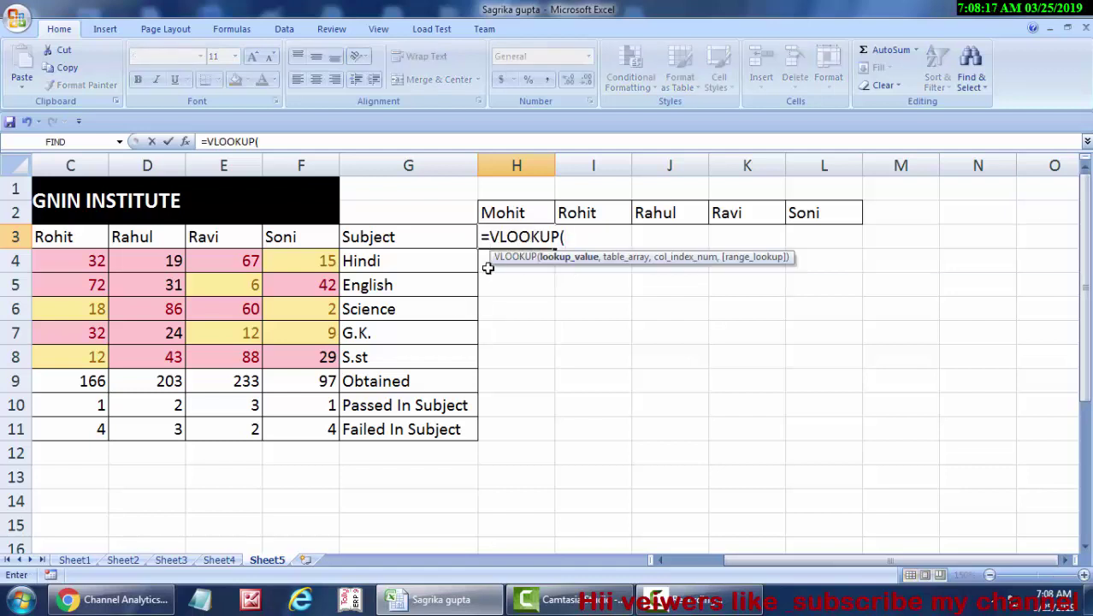
click(427, 265)
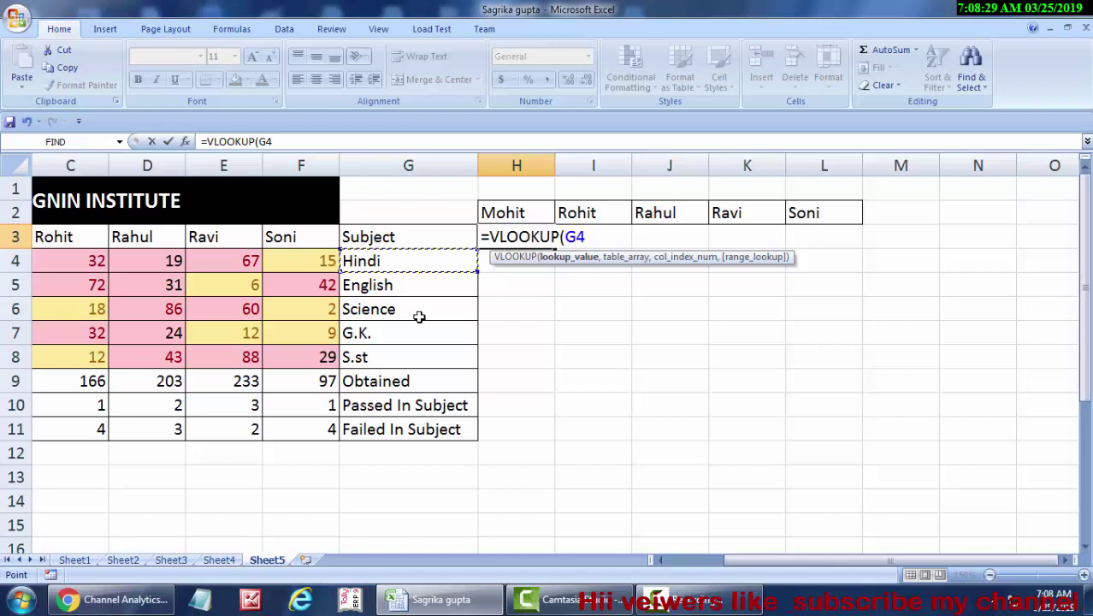
key(F4)
key(F4)
key(F4)
text($G4,)
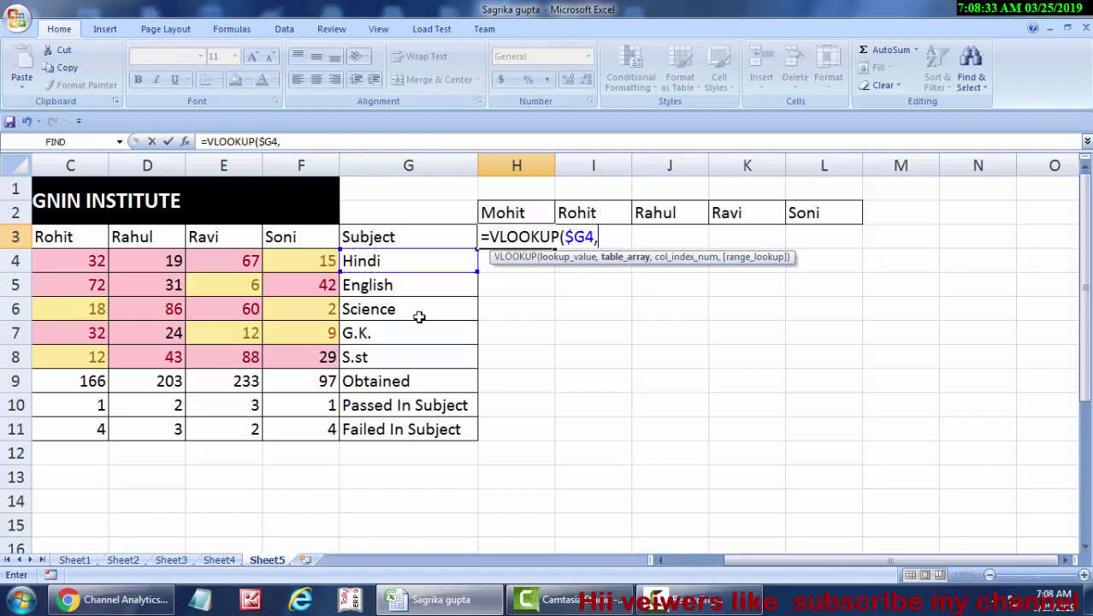
drag(784, 561, 753, 561)
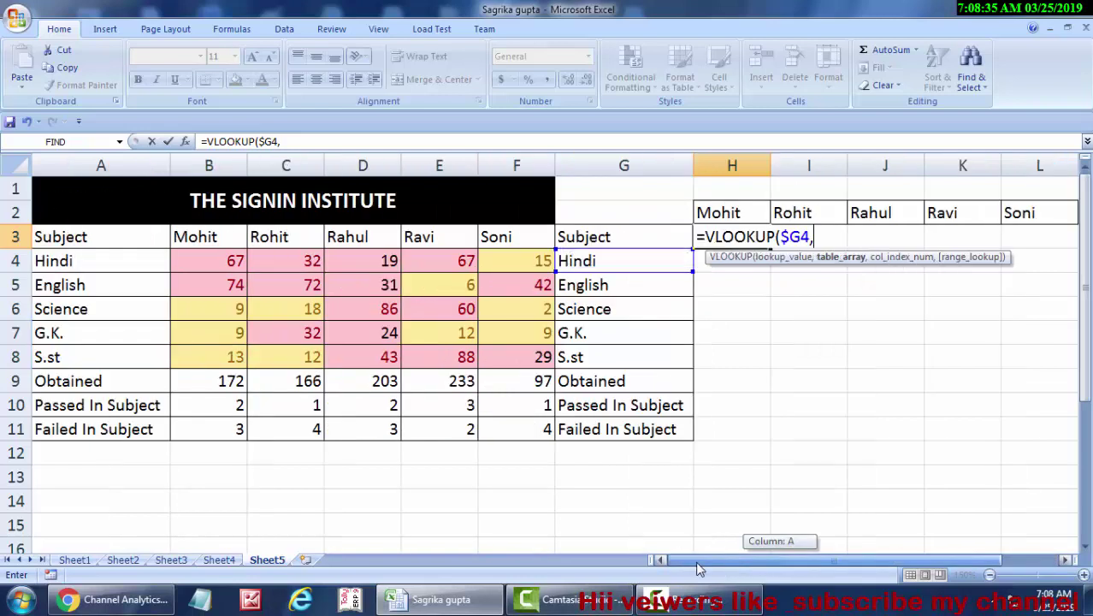
mouse_move(77, 239)
mouse_down()
mouse_move(393, 357)
mouse_move(519, 433)
mouse_up()
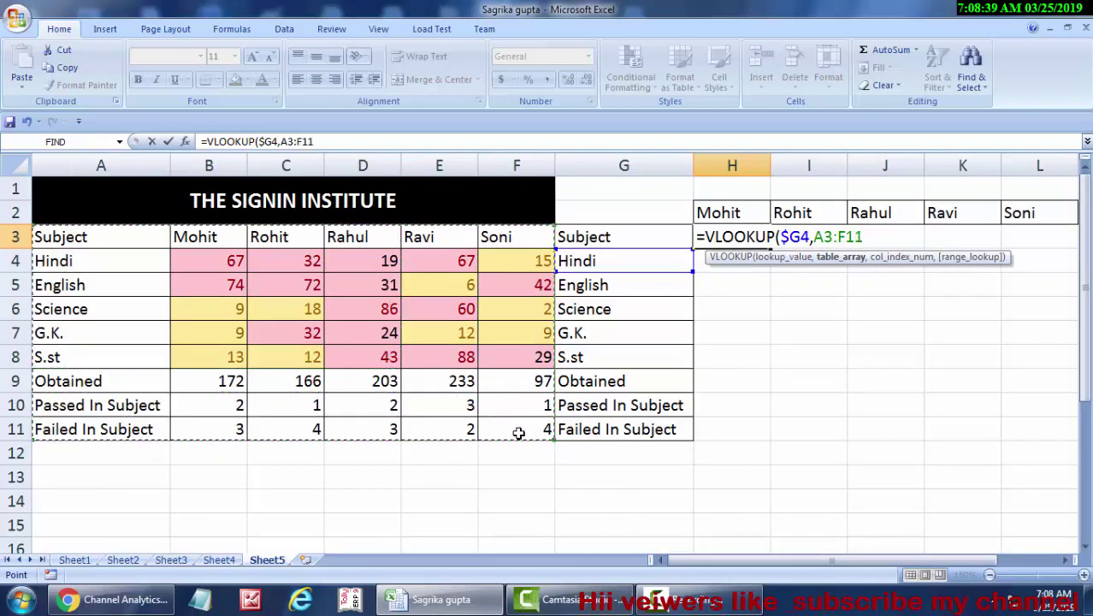
key(F4)
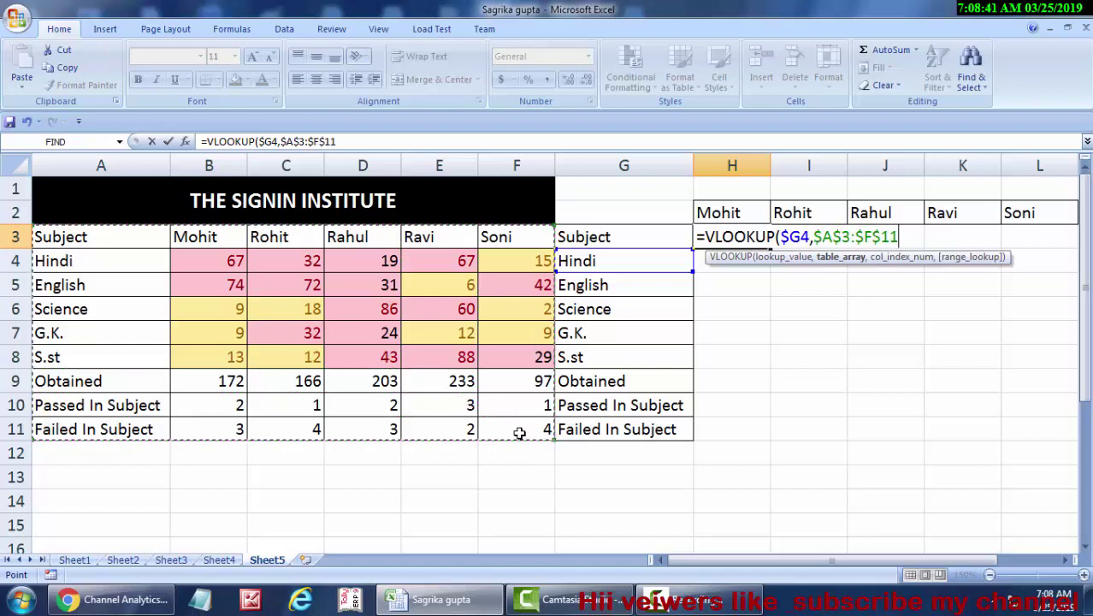
text(,c)
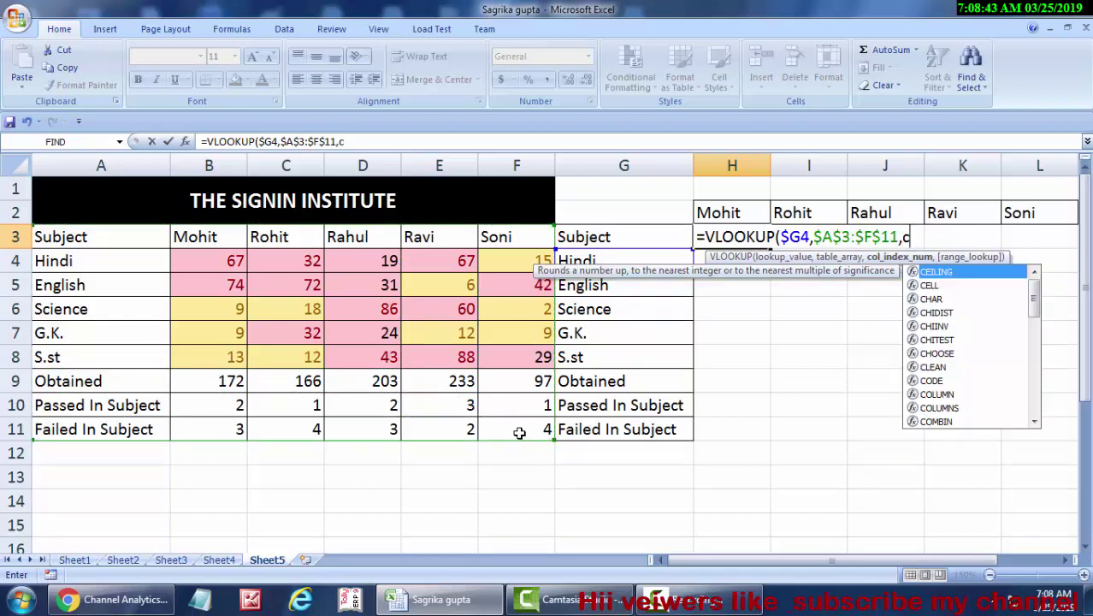
text(ol)
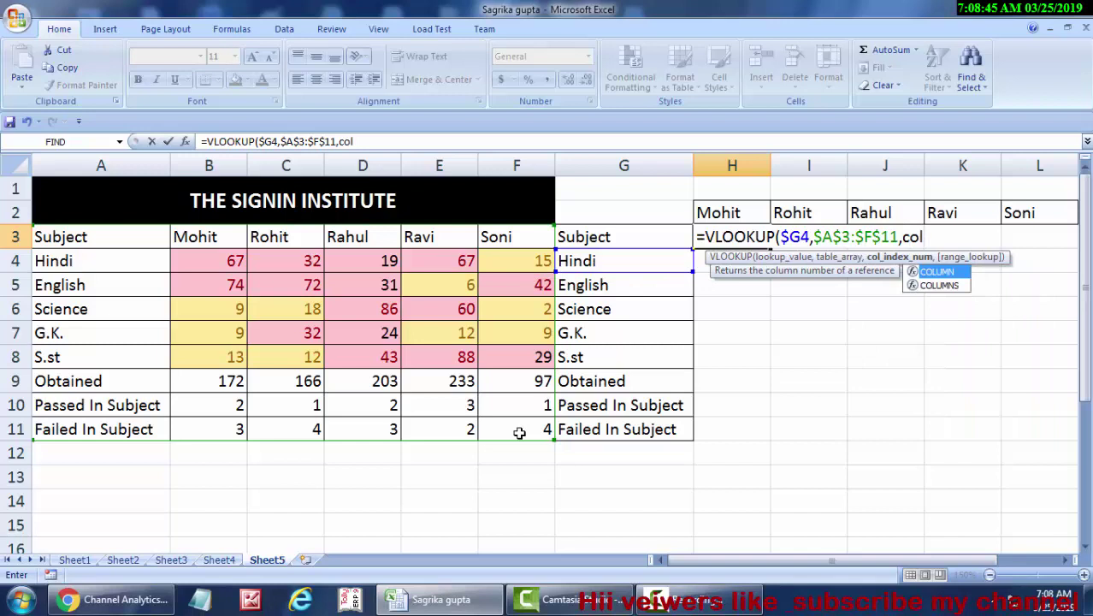
key(Left)
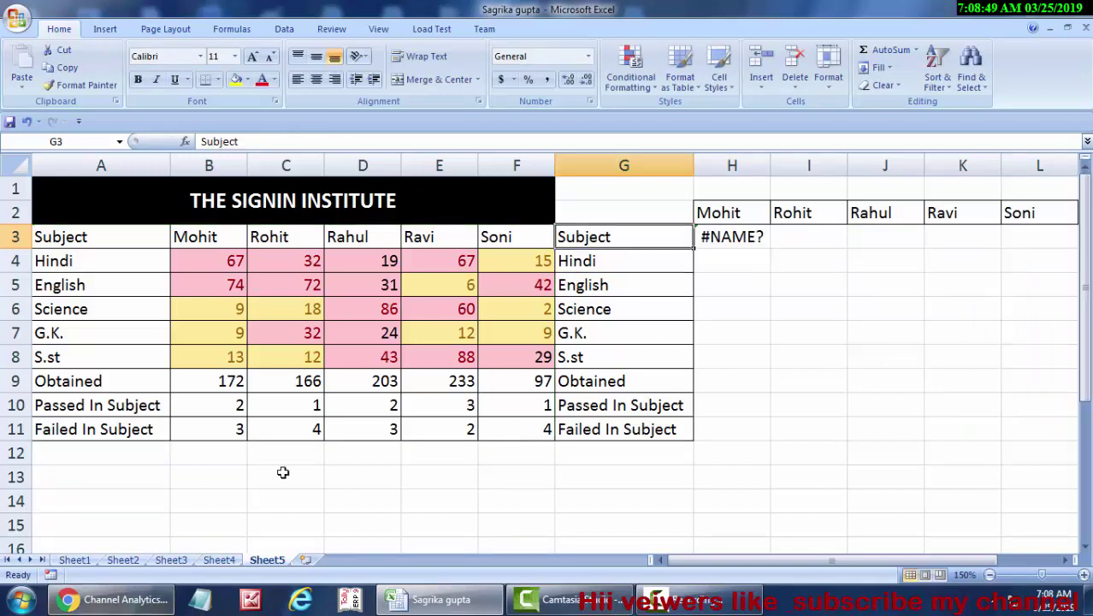
- Edit H3's formula to replace the incomplete function name with COLUMNS
click(725, 239)
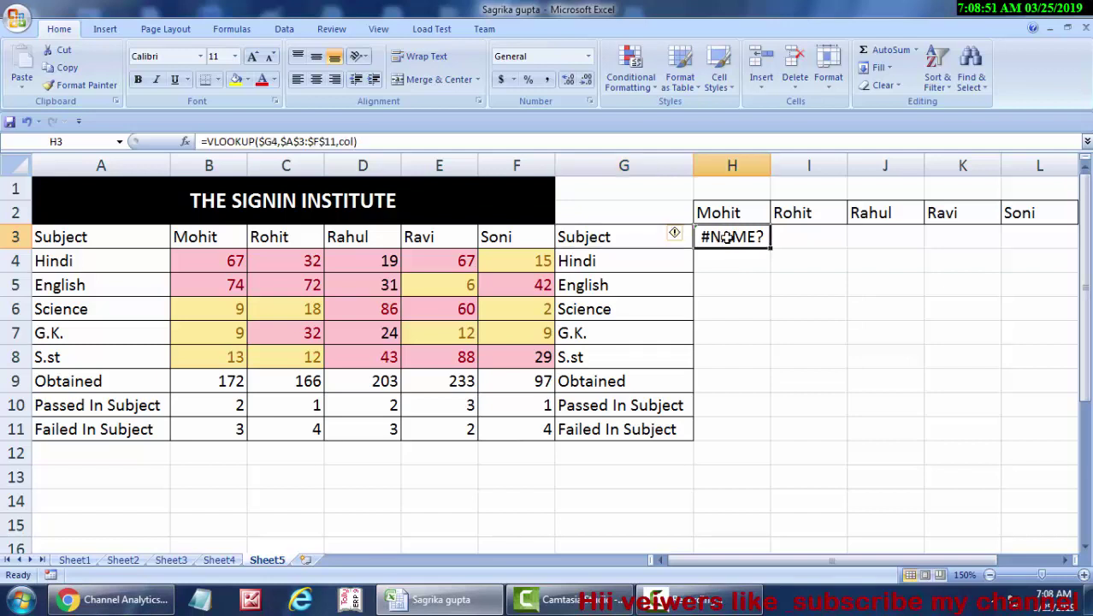
click(396, 146)
key(BackSpace)
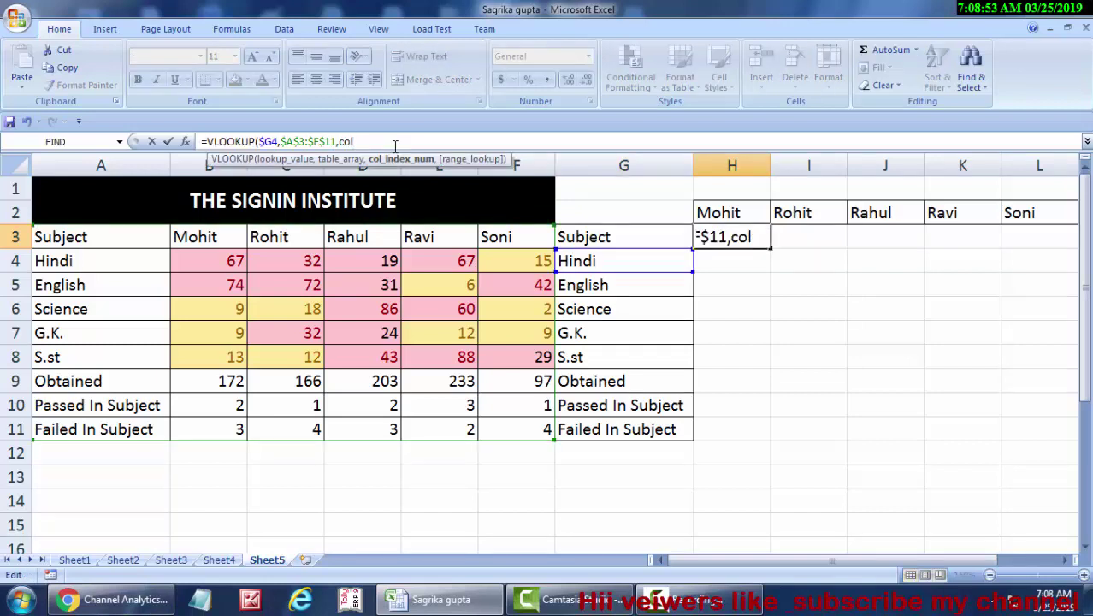
key(BackSpace)
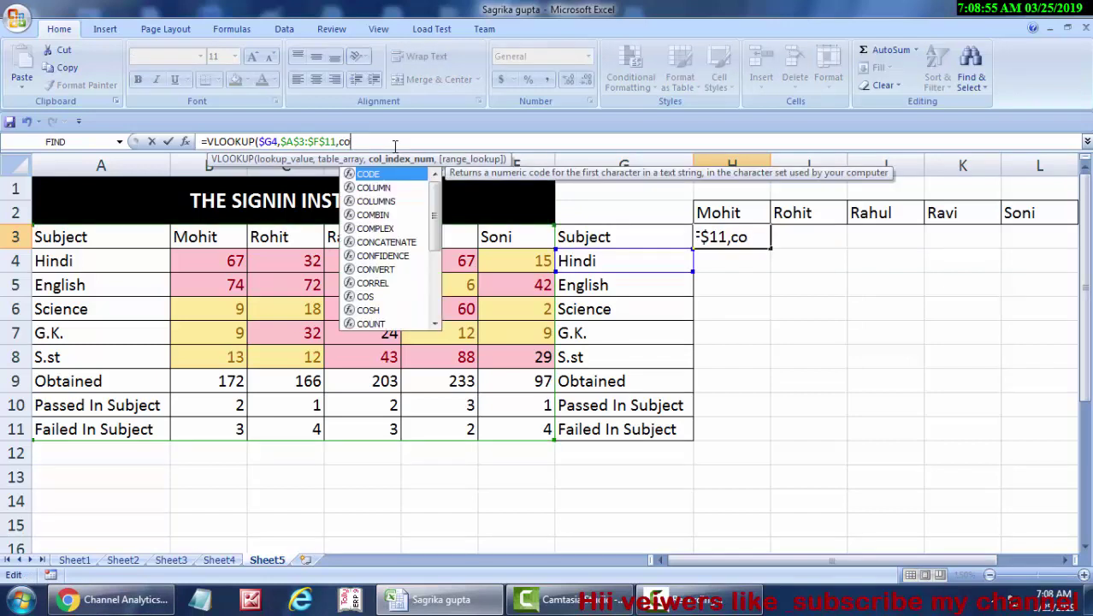
key(BackSpace)
text(ol)
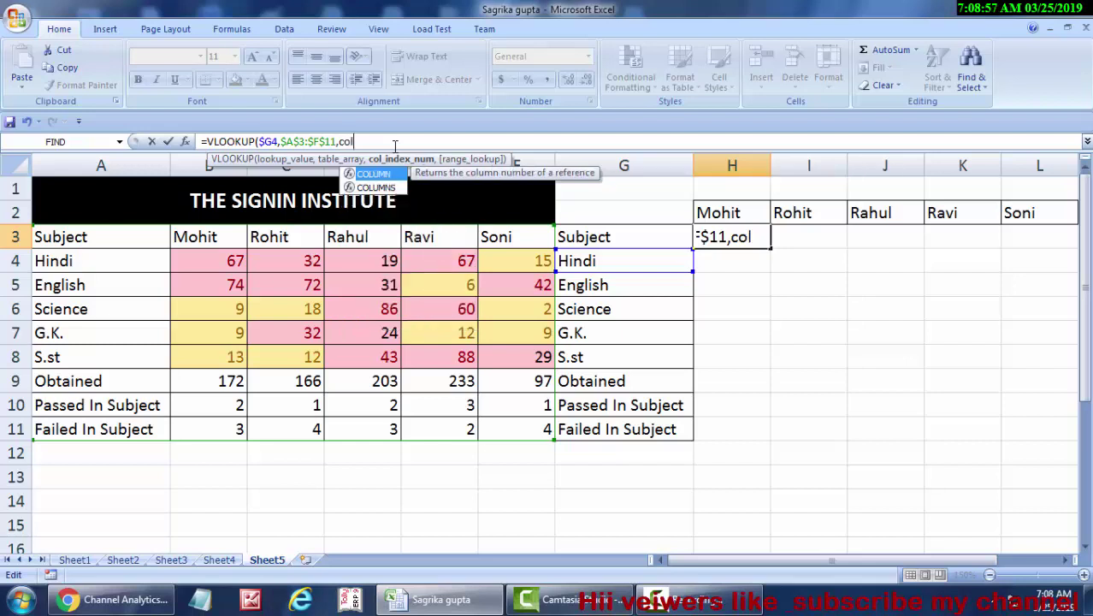
text(u)
key(Down)
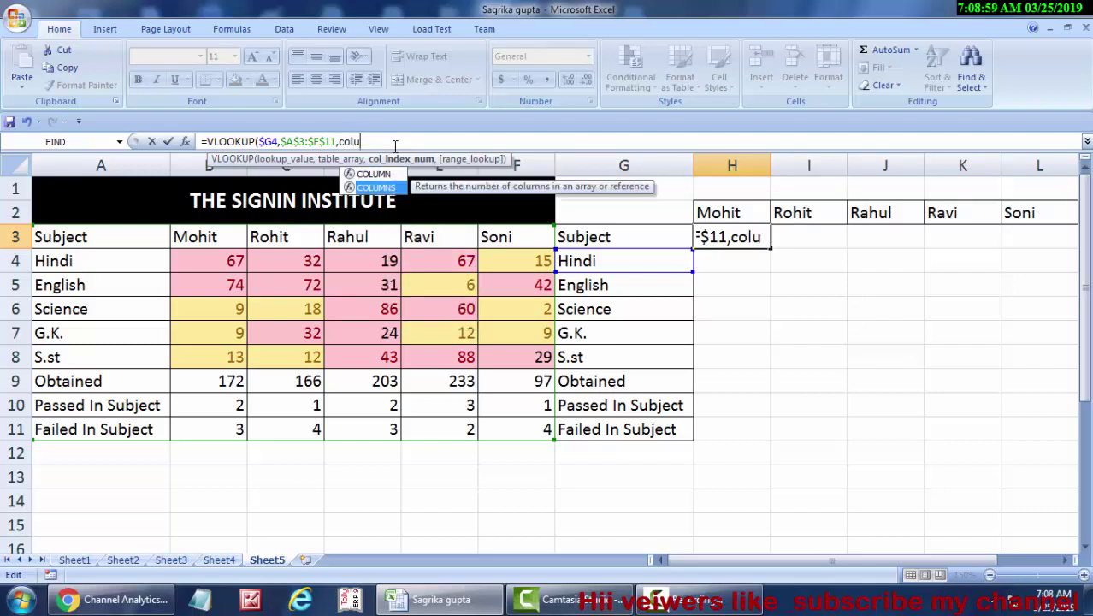
key(Tab)
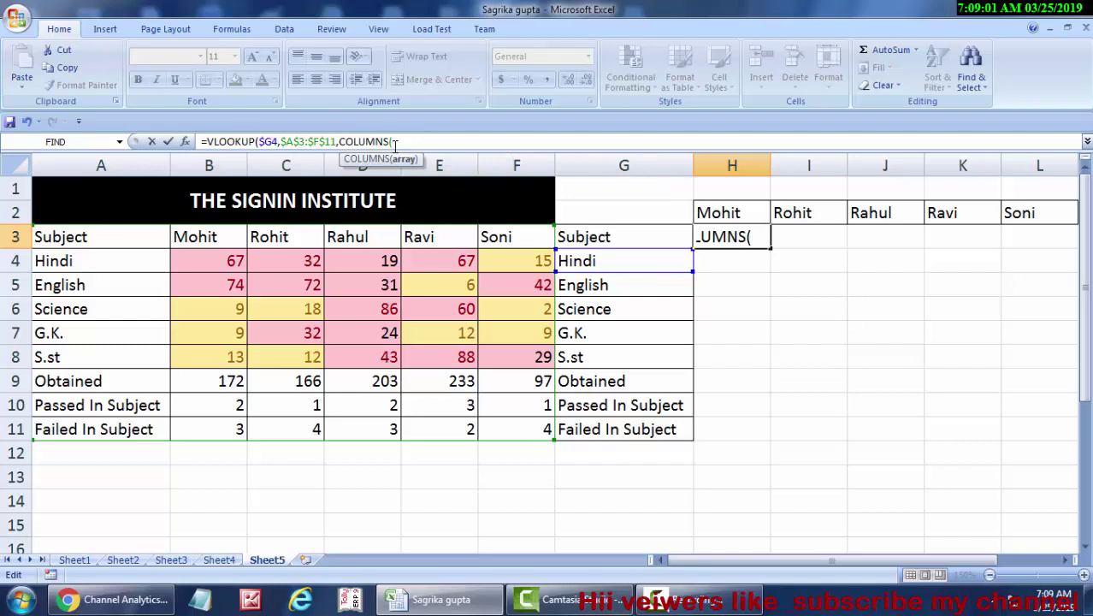
- Give COLUMNS the range $A3:B3, add exact match 0 and commit, showing 67
click(94, 236)
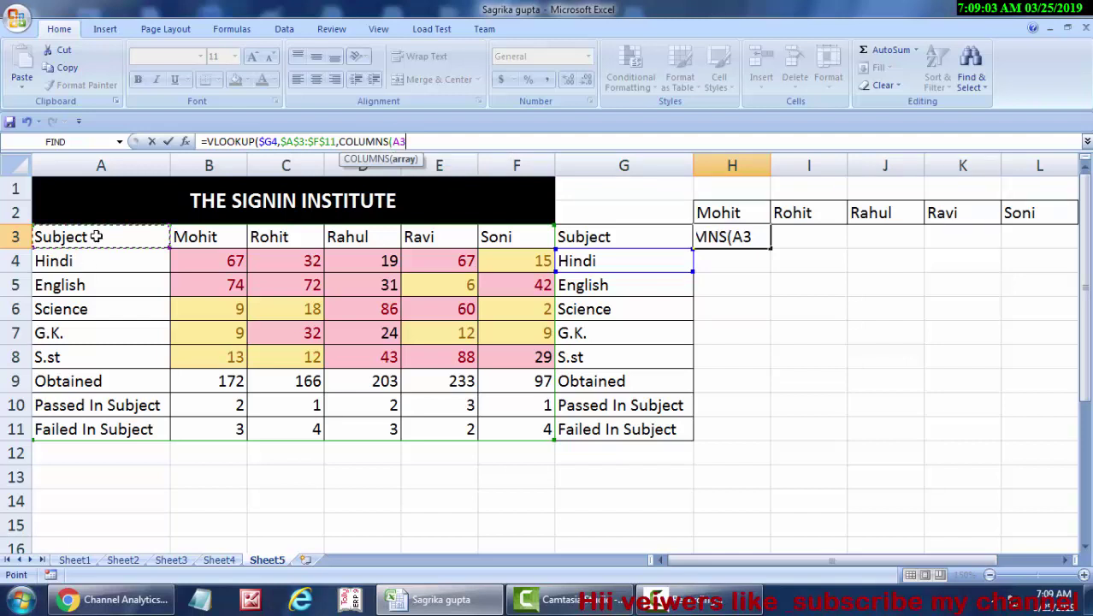
drag(143, 237, 195, 237)
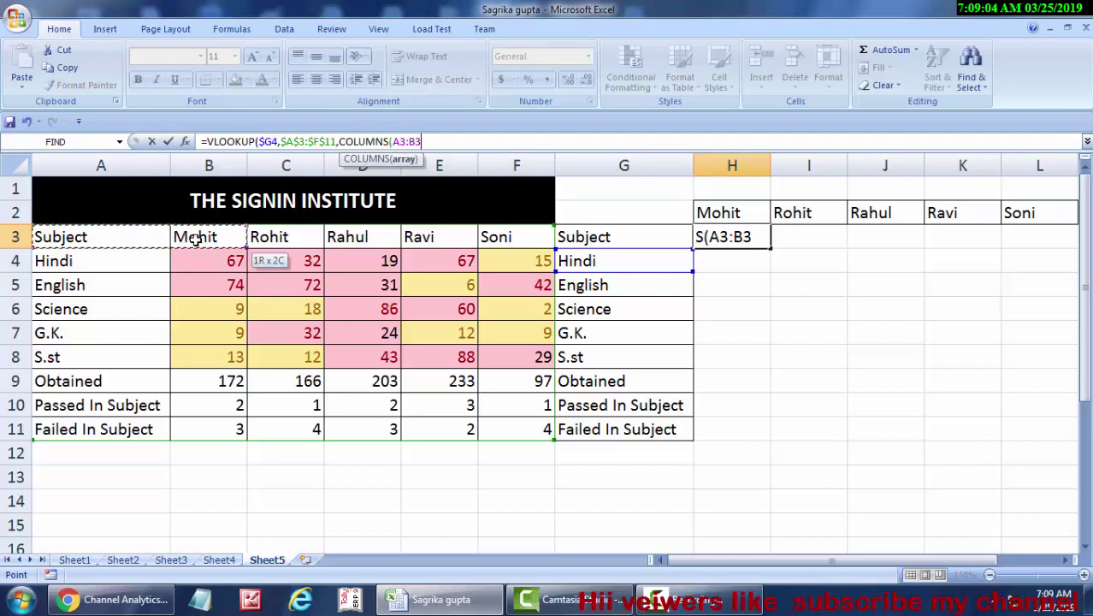
click(394, 142)
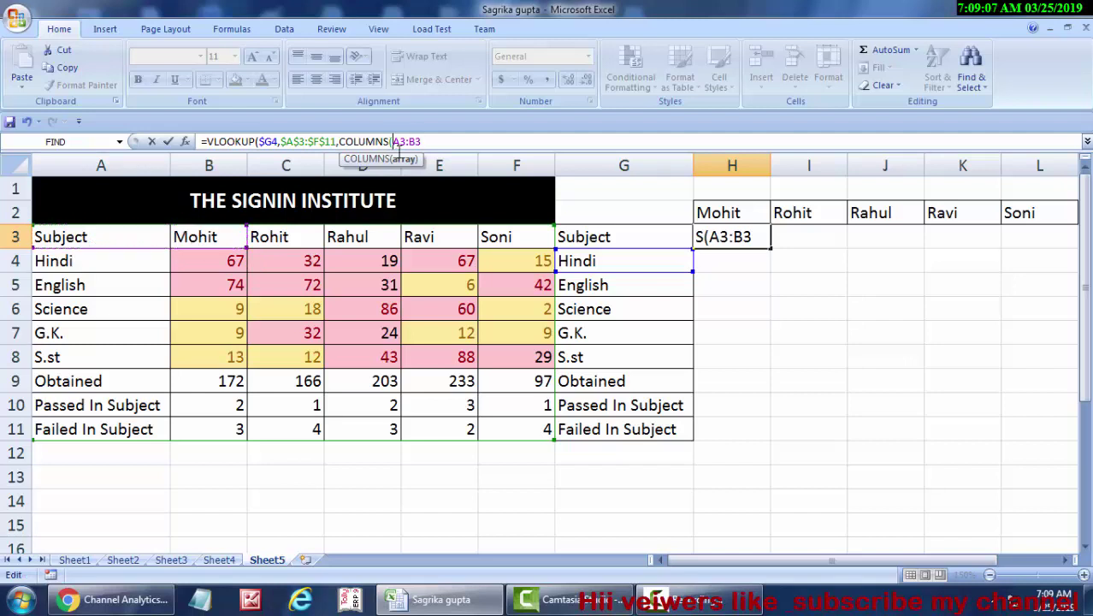
text($)
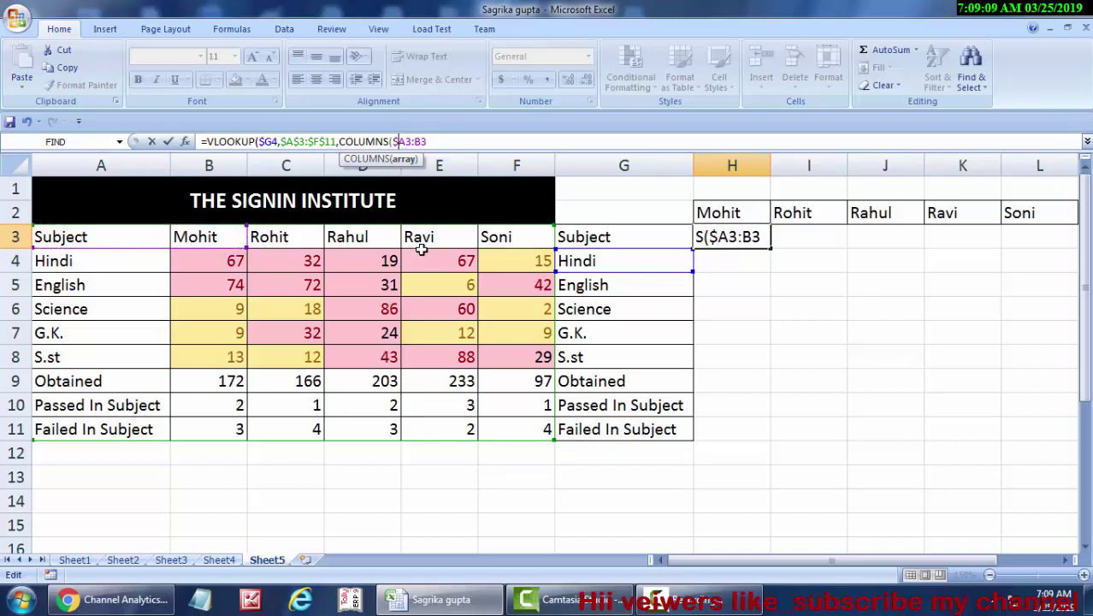
click(462, 143)
text(,)
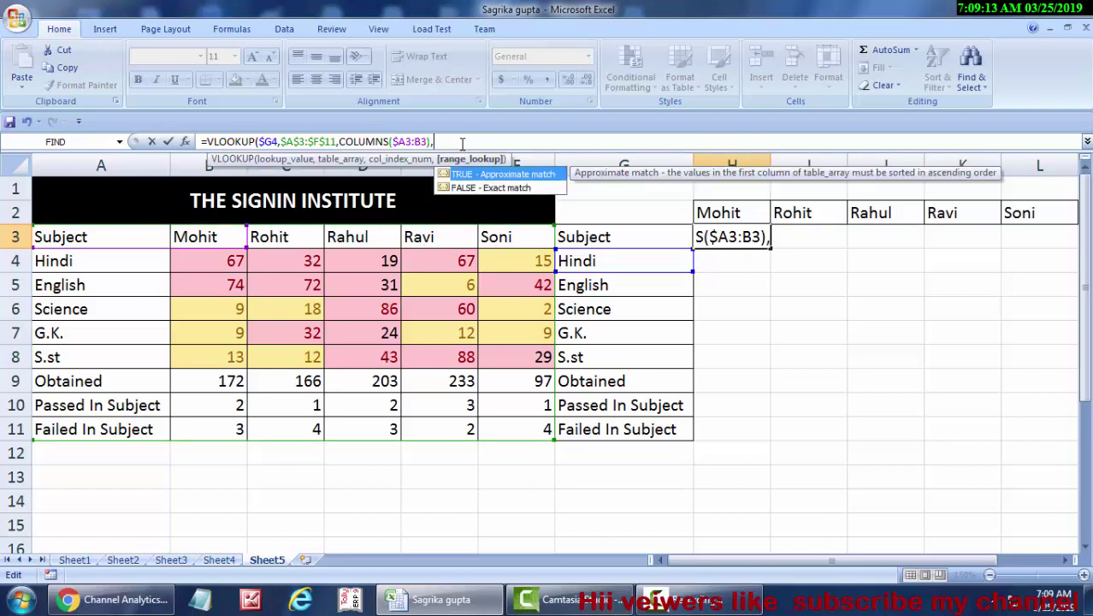
text(0))
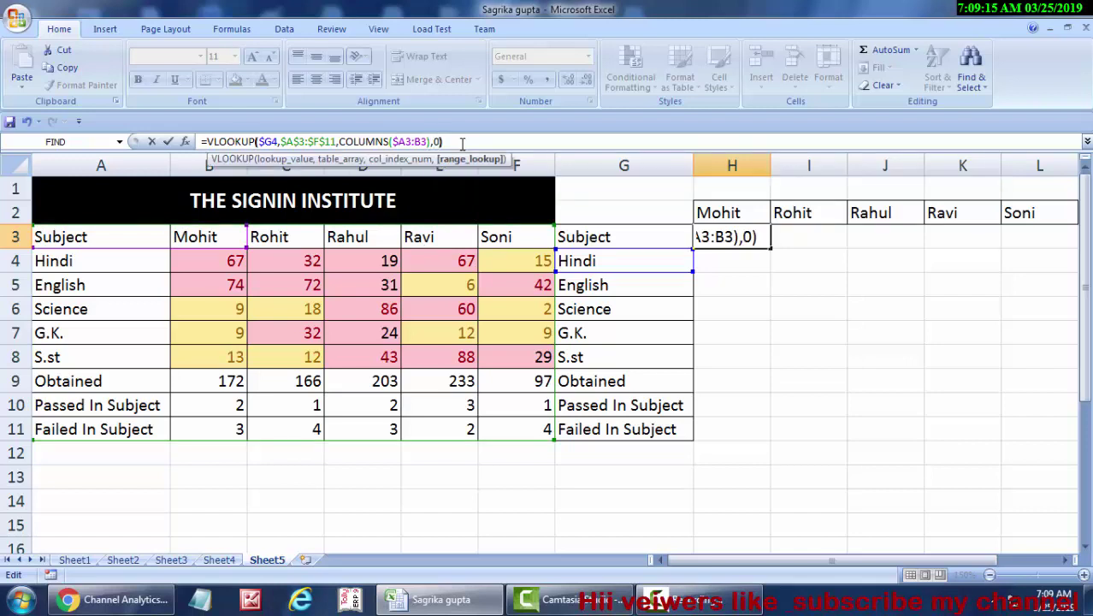
key(Return)
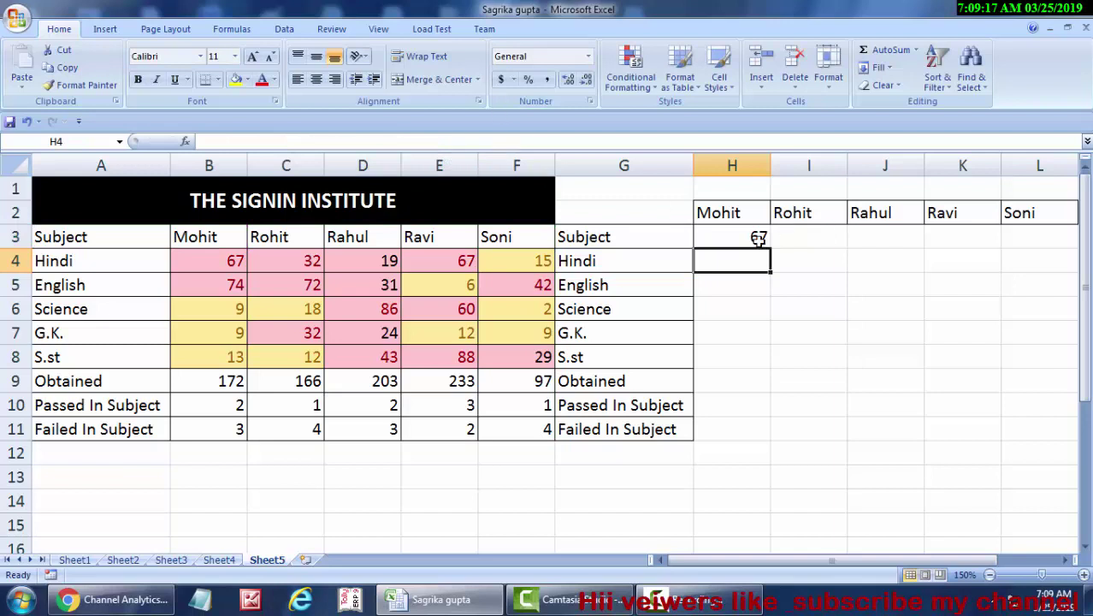
- Copy H3's VLOOKUP across to L3 for Hindi marks 67, 32, 19, 67, 15, then select G2:L11
click(742, 237)
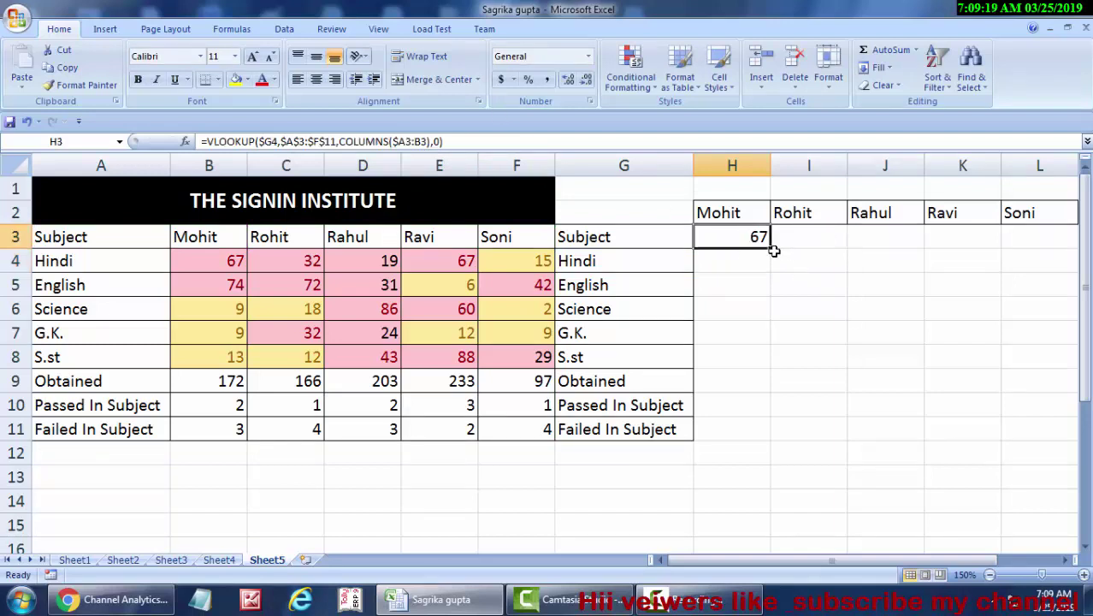
drag(771, 249, 1076, 246)
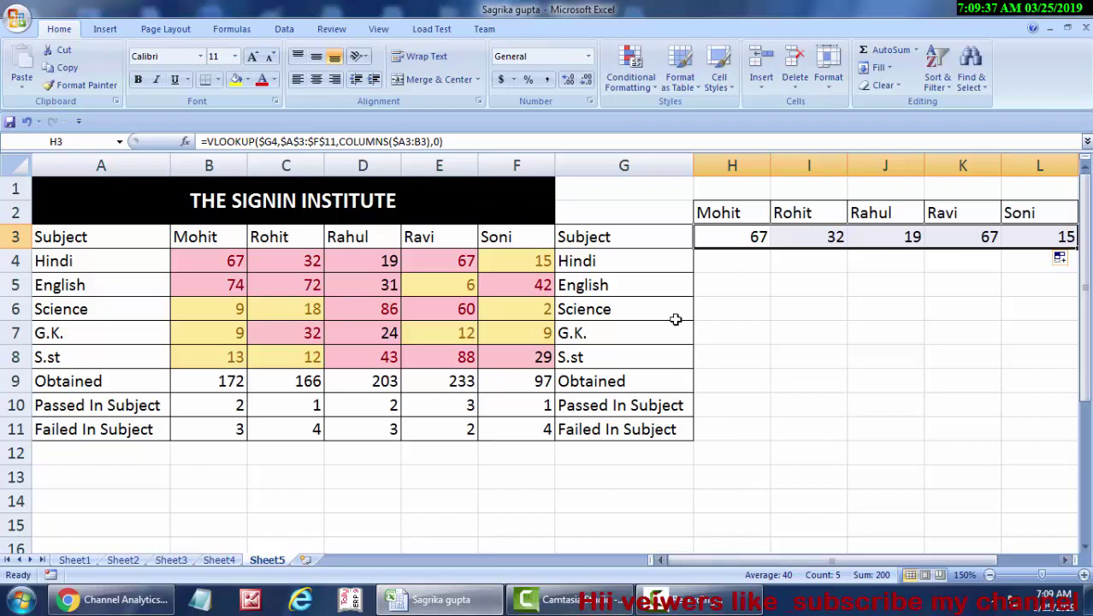
mouse_move(612, 209)
mouse_down()
mouse_move(1089, 417)
mouse_move(744, 411)
mouse_move(760, 448)
mouse_up()
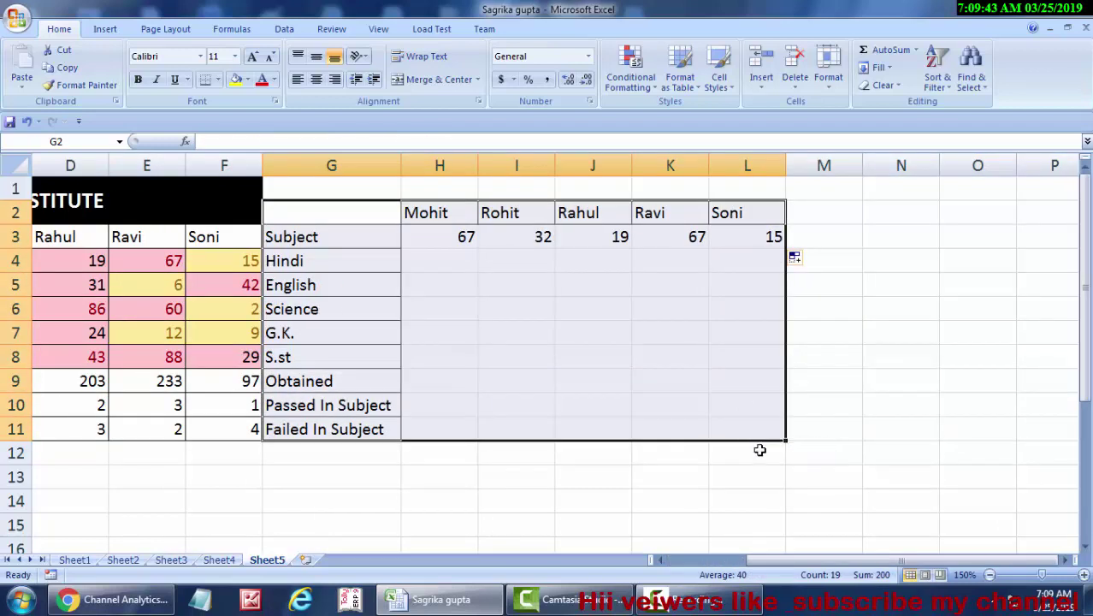
- Erase the transposed table in G2:L11 and select G2
key(Delete)
click(516, 274)
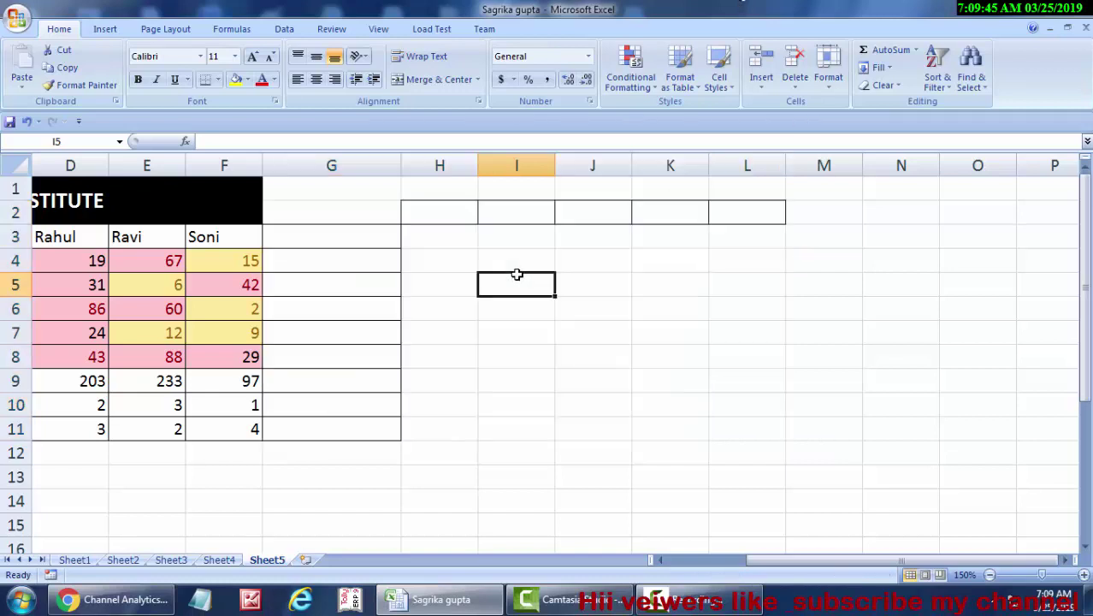
click(324, 212)
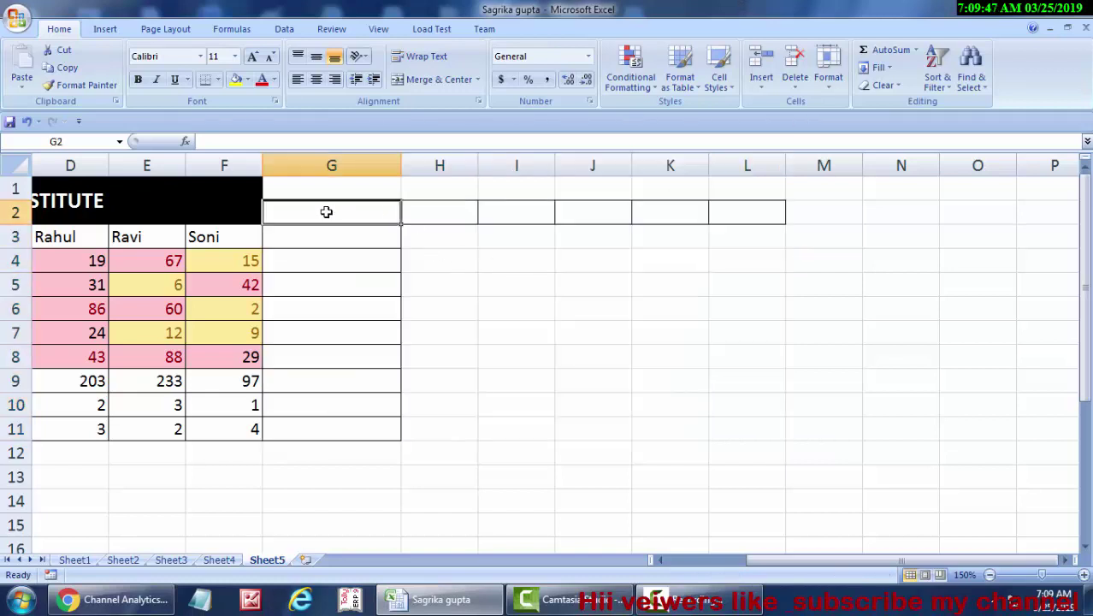
- Enter =ROWS(A3:A11) in G2 so it returns 9
text(=)
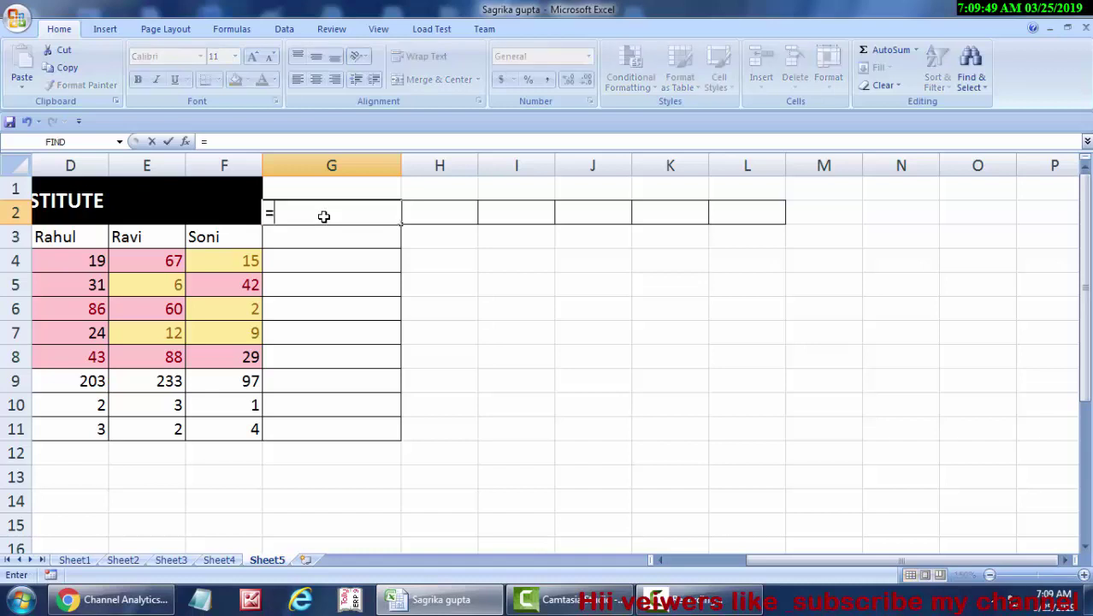
text(rows)
key(Tab)
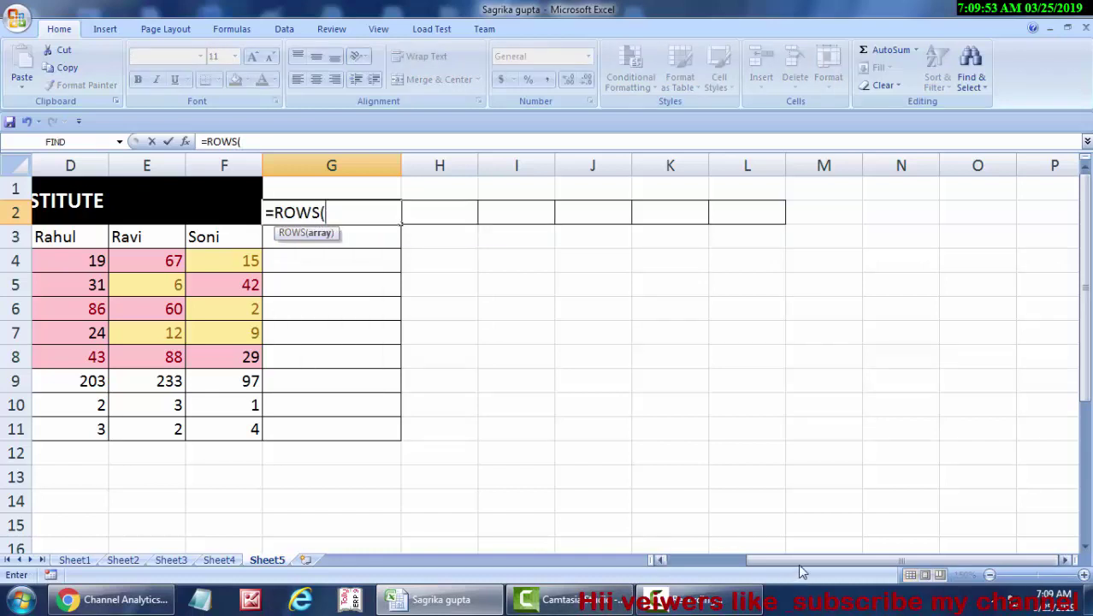
drag(795, 560, 628, 580)
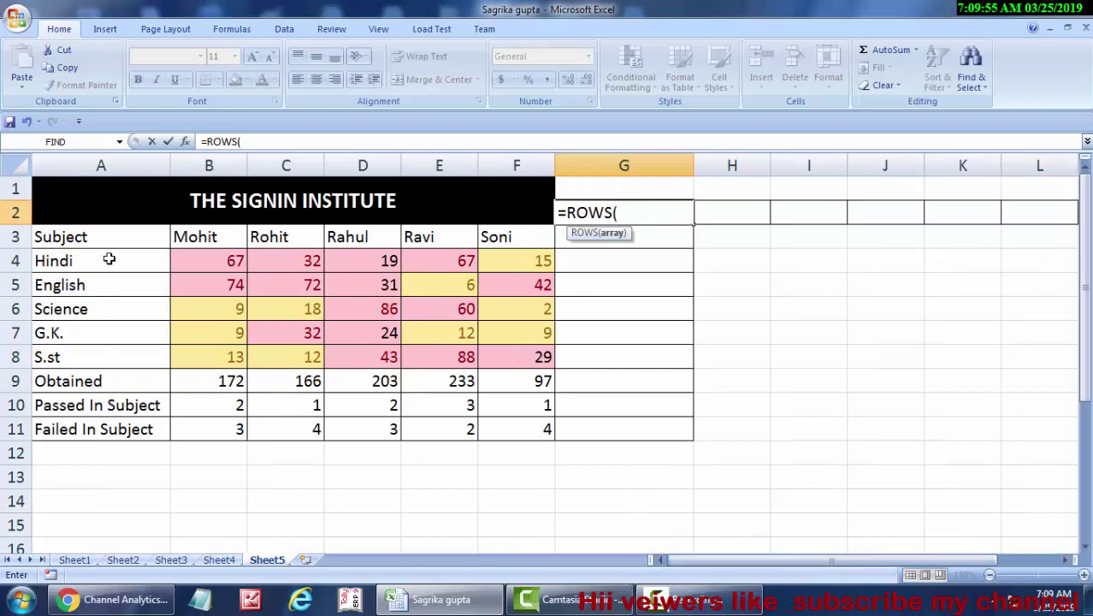
drag(107, 239, 101, 423)
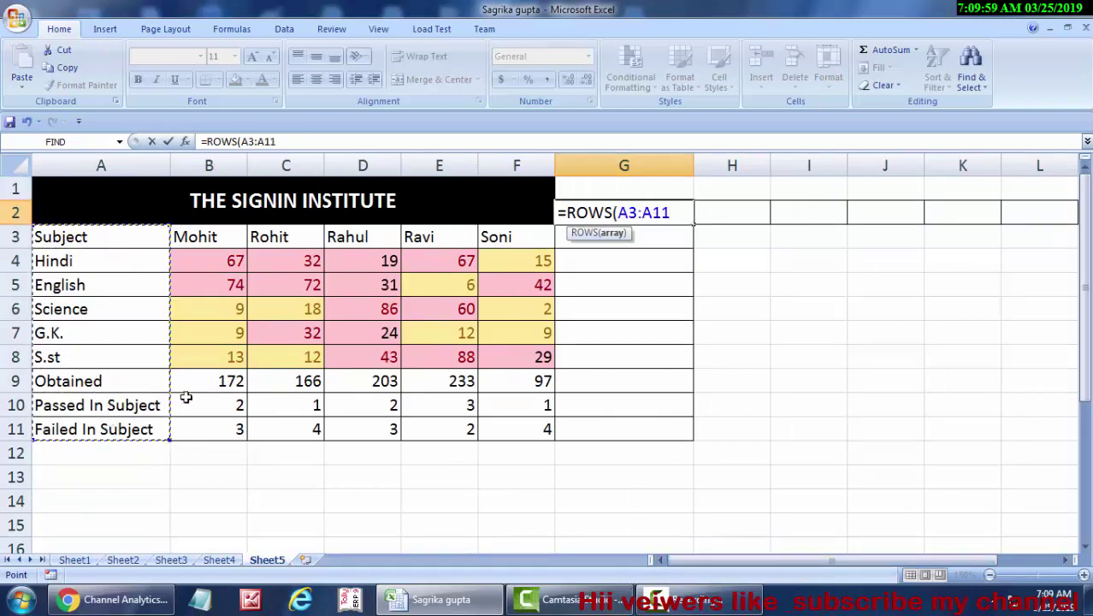
text())
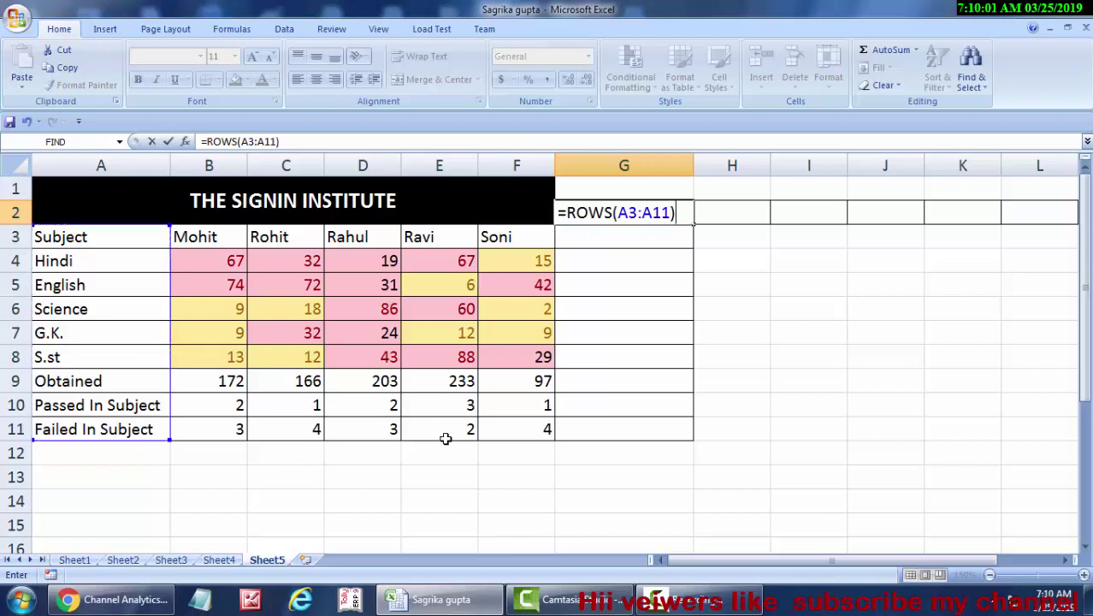
key(Return)
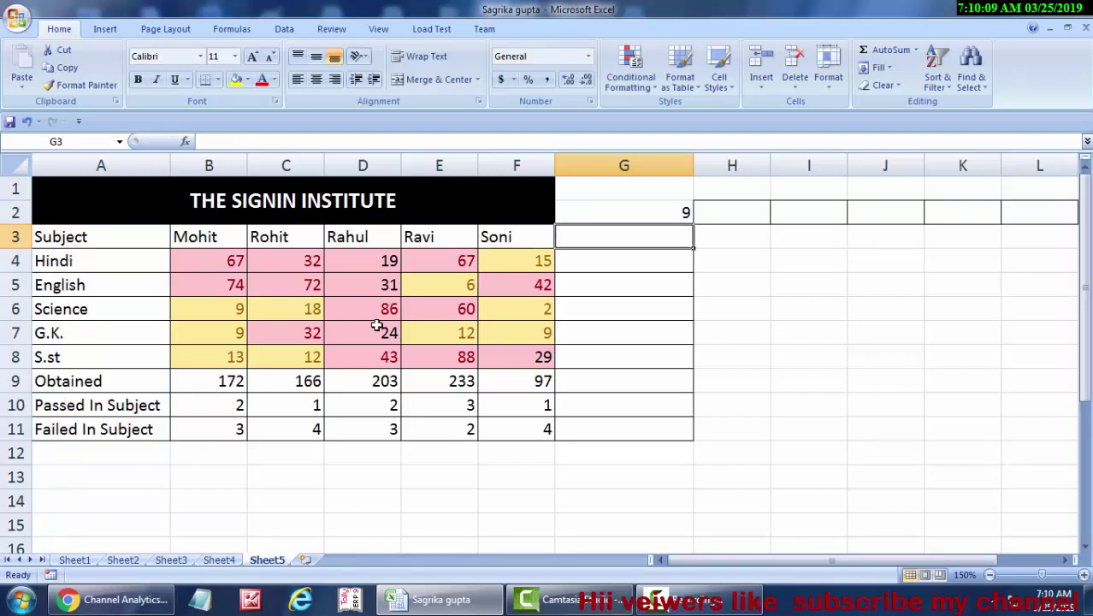
click(627, 203)
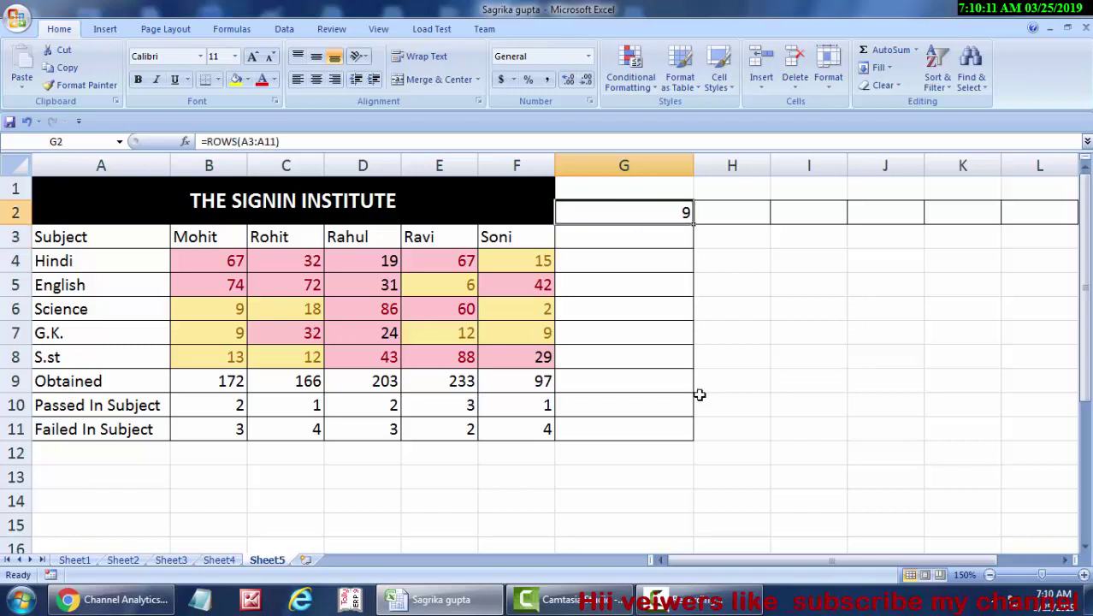
- Re-enter G2 as a ROWS formula starting at A3, cycling the reference types with F4
key(Delete)
text(=ro)
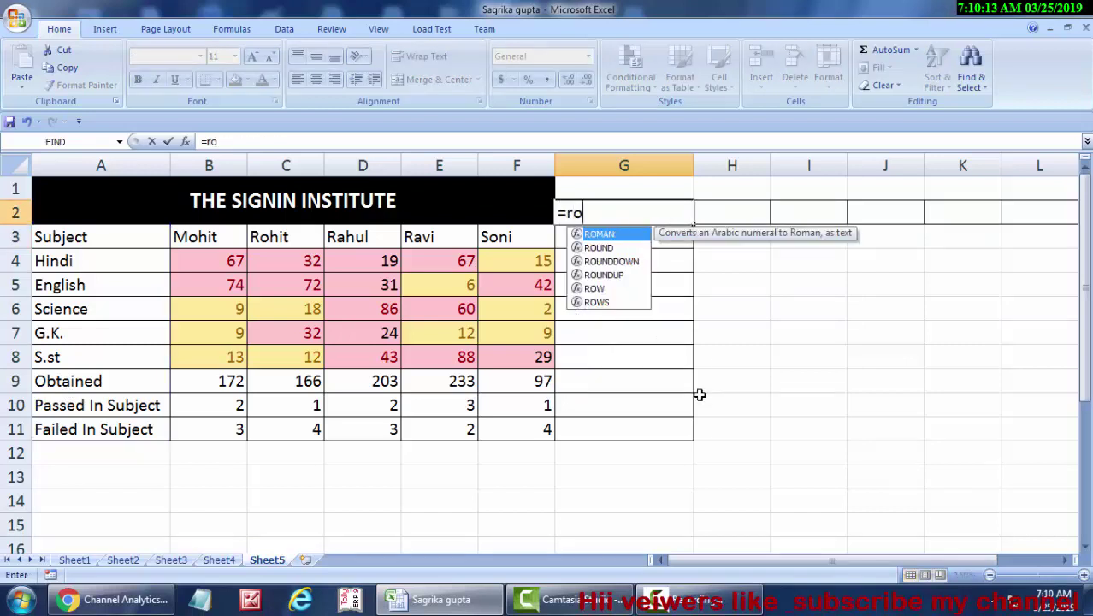
text(ws)
key(Tab)
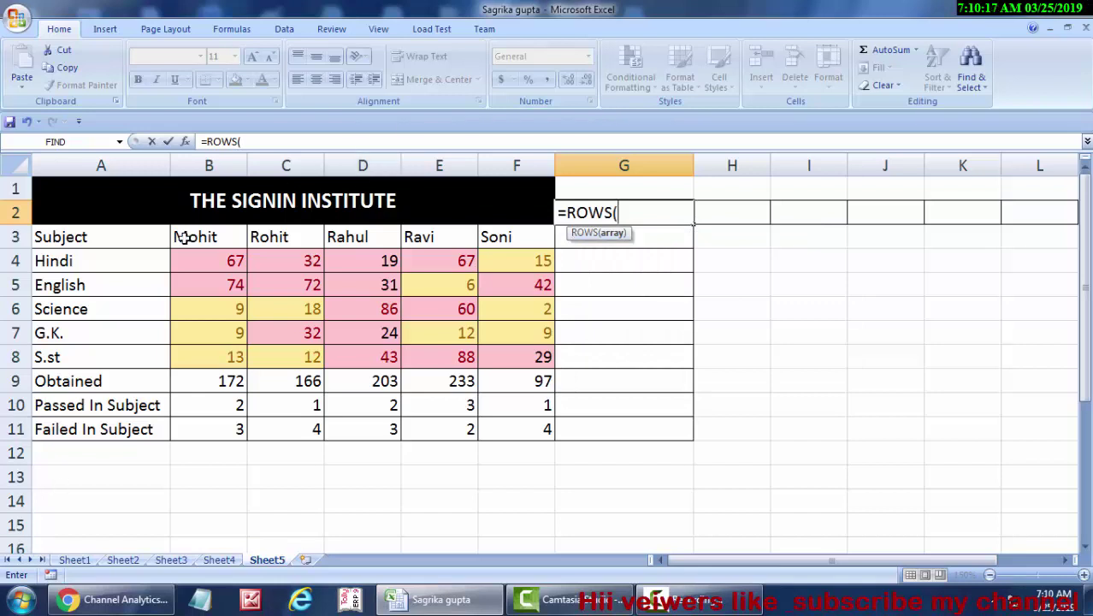
click(124, 237)
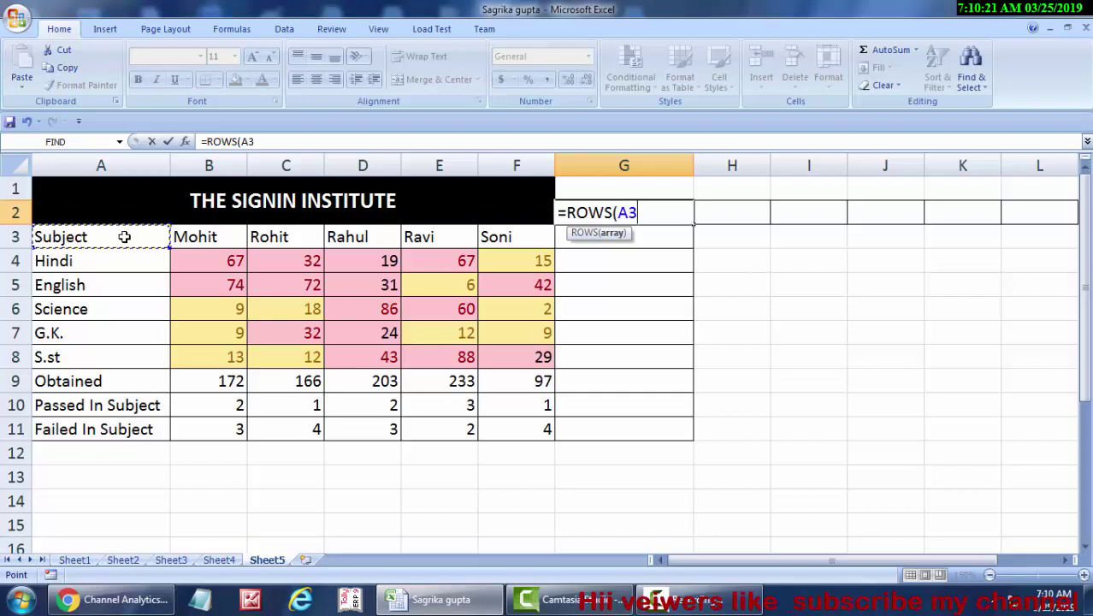
key(F8)
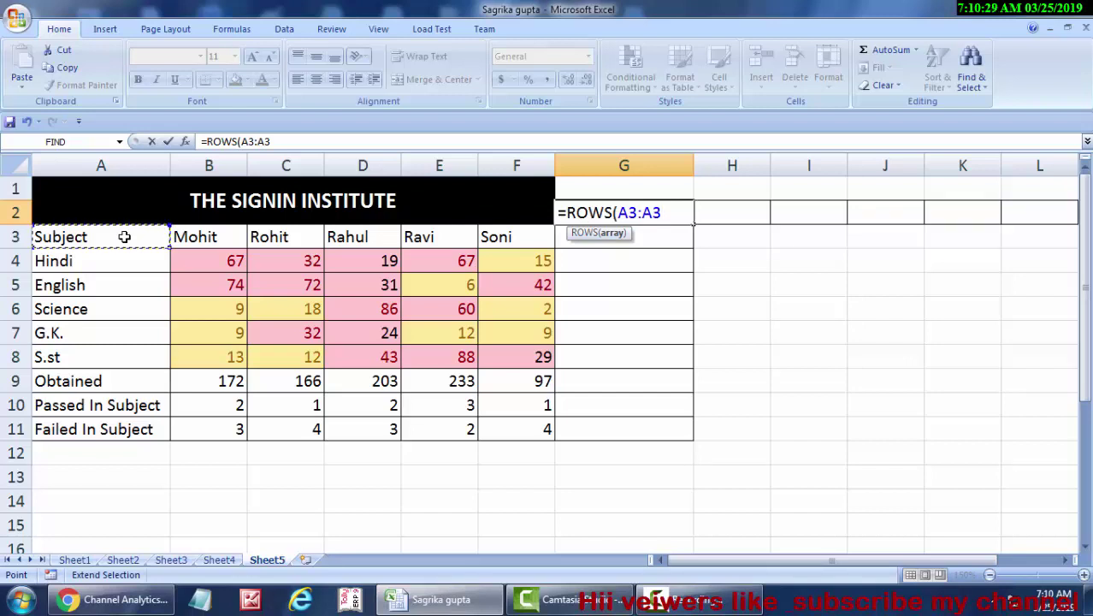
key(BackSpace)
key(BackSpace)
key(BackSpace)
key(F4)
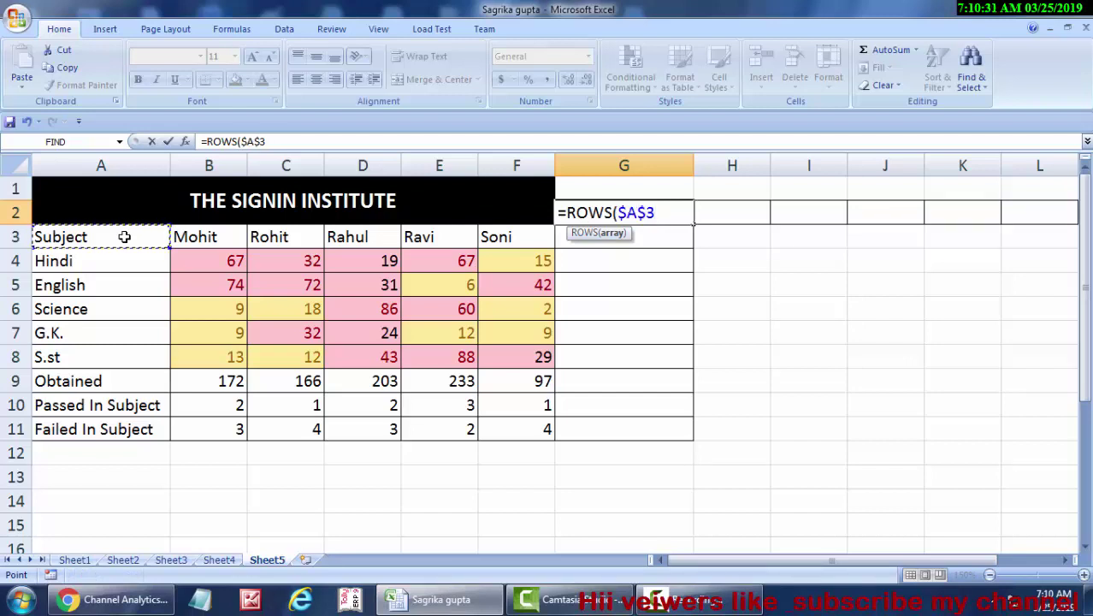
key(F4)
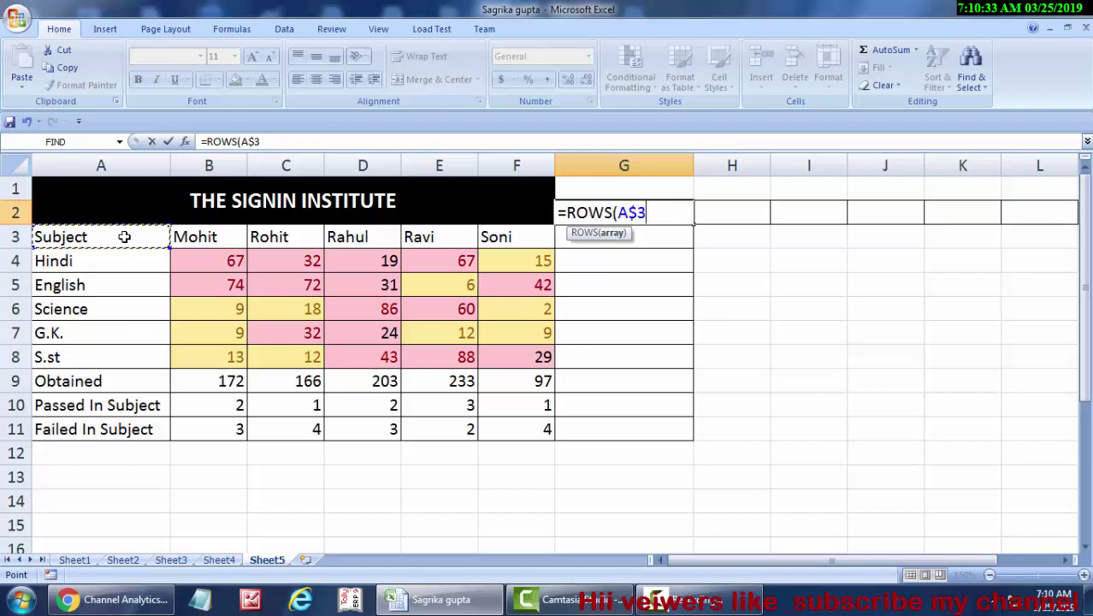
key(F4)
key(F4)
key(F4)
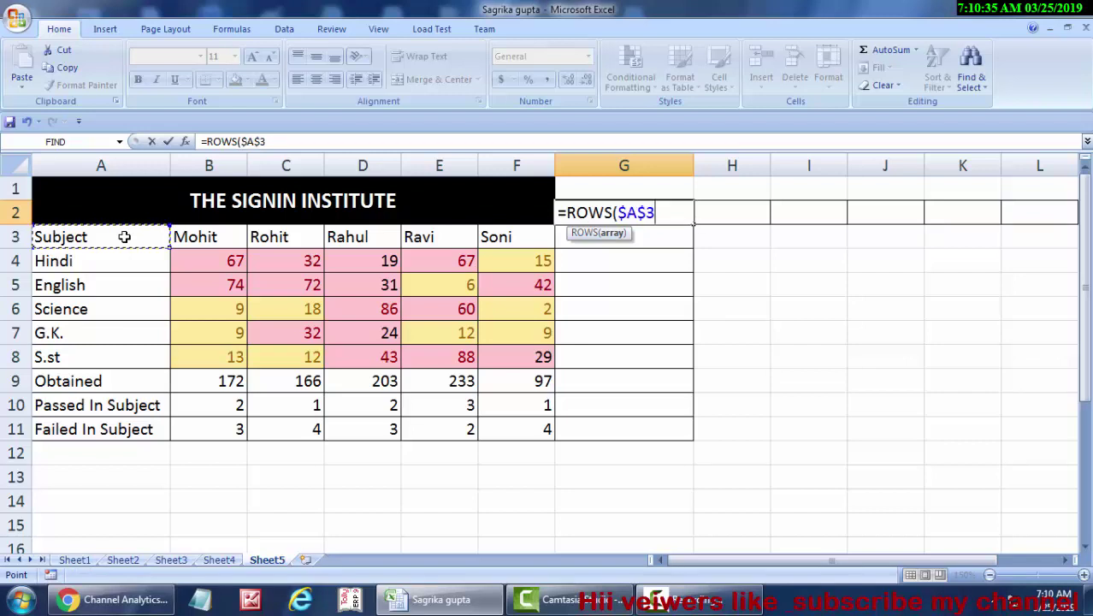
- Rewrite the range as a$3:a3 so G2 counts from anchored row 3, showing 1
key(BackSpace)
key(BackSpace)
key(BackSpace)
key(BackSpace)
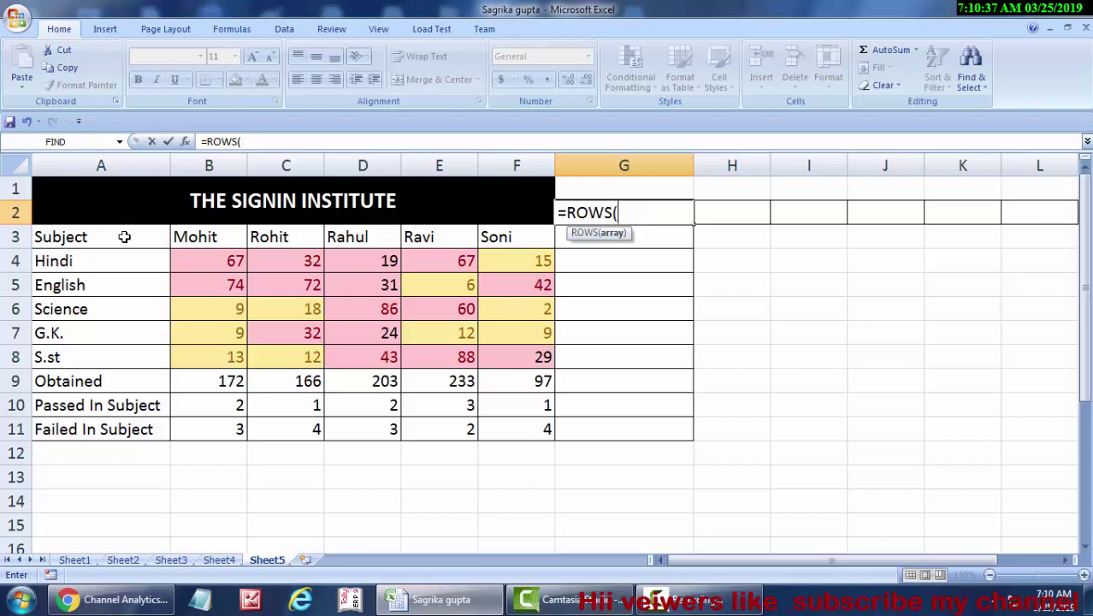
text(a3:)
text(a3)
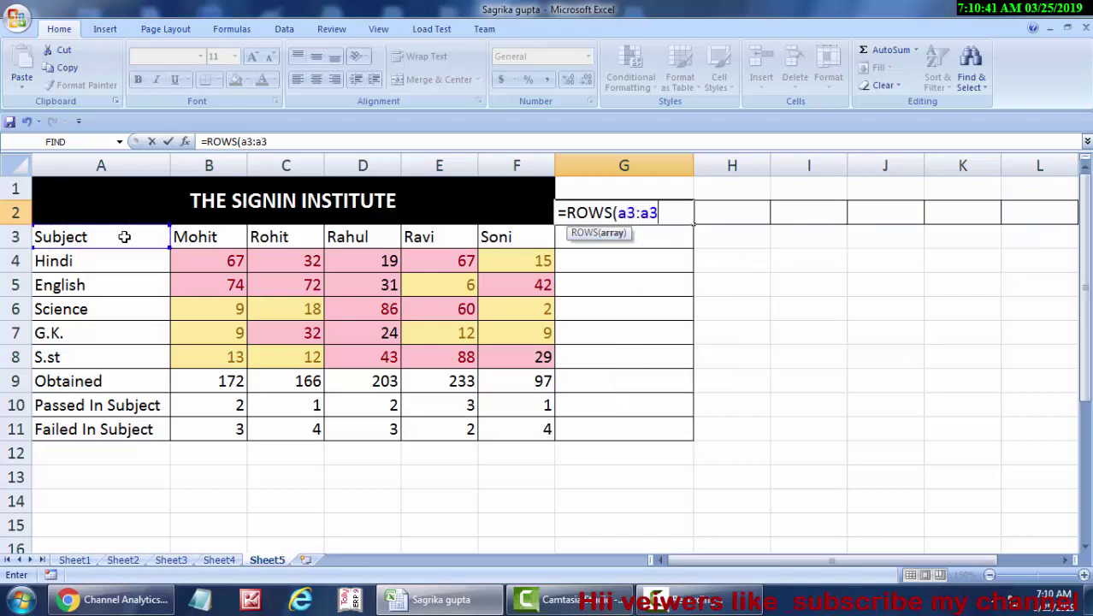
click(626, 212)
text($)
key(Return)
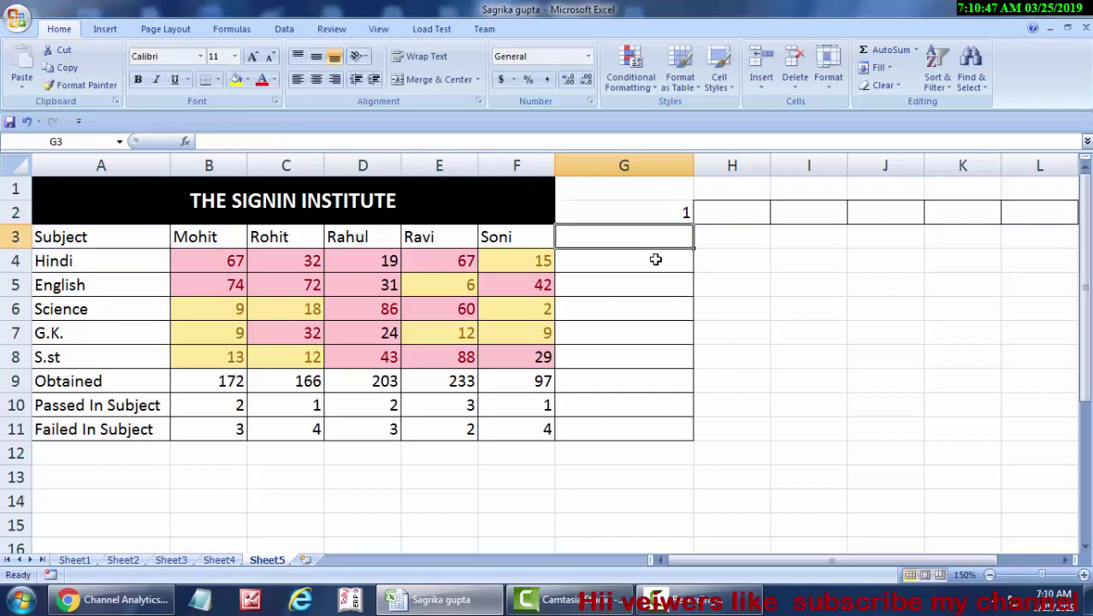
- Fill the =ROWS(A$3:A3) counter from G2 down to G11
click(655, 214)
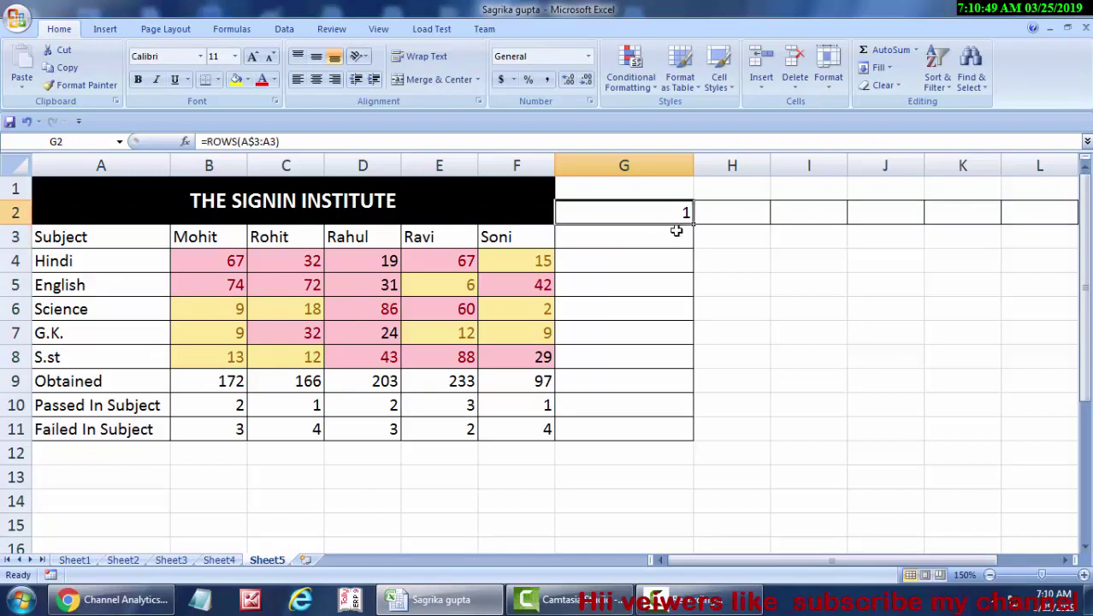
drag(693, 224, 692, 439)
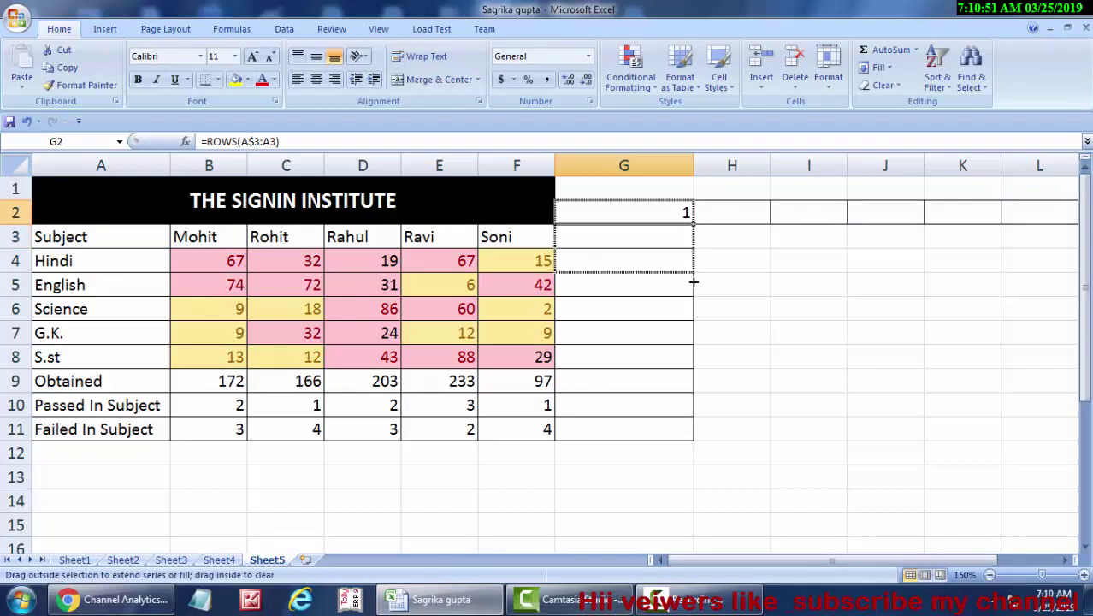